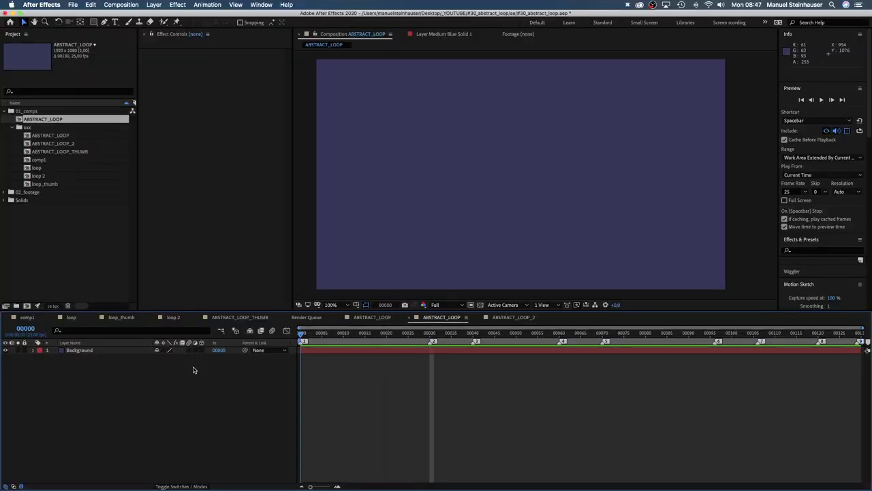
Open the Create Nulls From Paths script and place its window over the empty Effect Controls area.
left_click(258, 5)
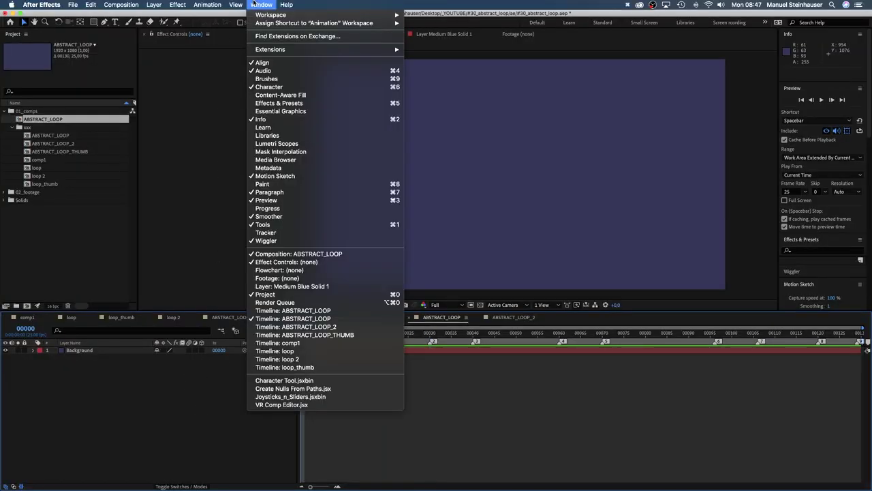
left_click(276, 389)
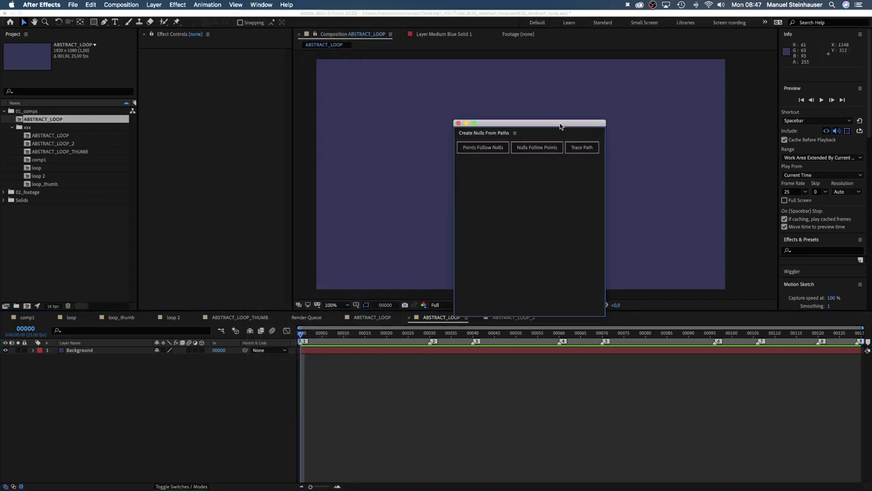
left_click_drag(561, 127, 247, 110)
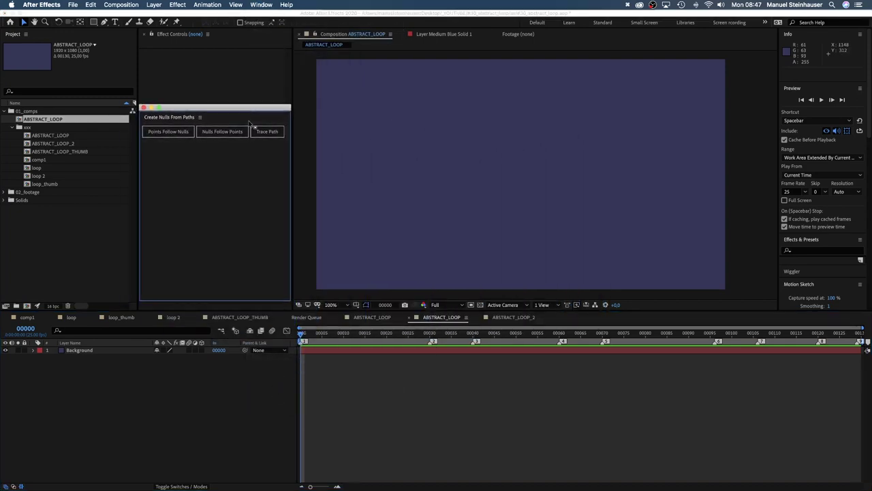
left_click(78, 351)
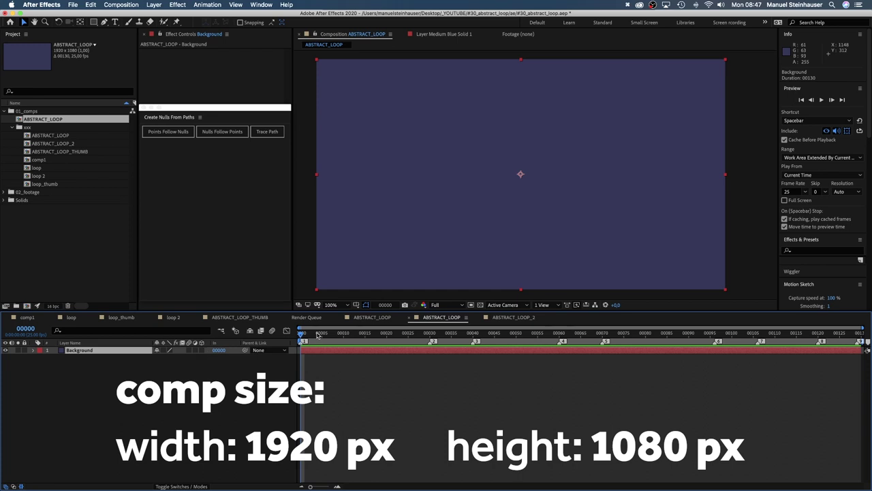
left_click_drag(316, 337, 862, 357)
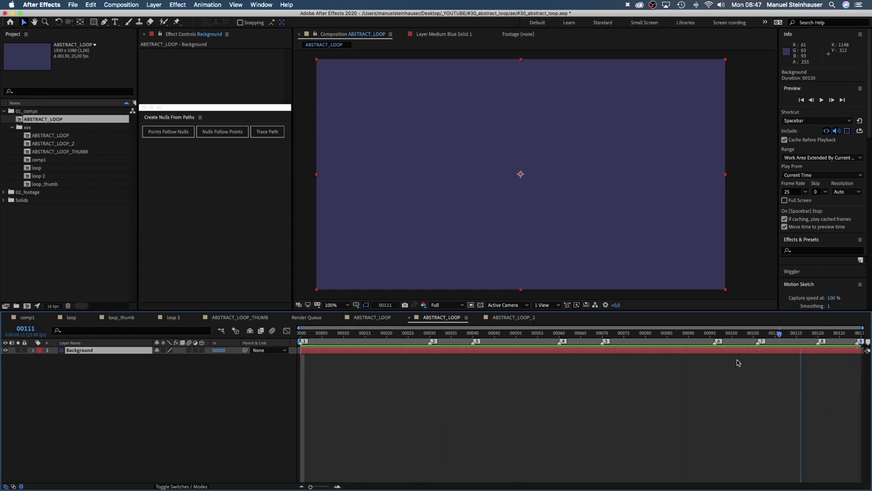
left_click_drag(367, 399, 316, 396)
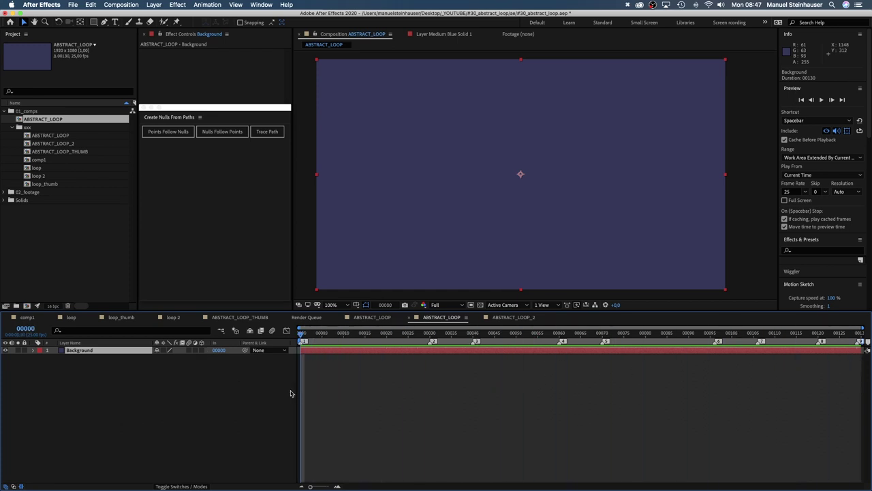
Create a new rectangle shape layer with nothing selected and set its rectangle path size to 500 × 500.
left_click(145, 392)
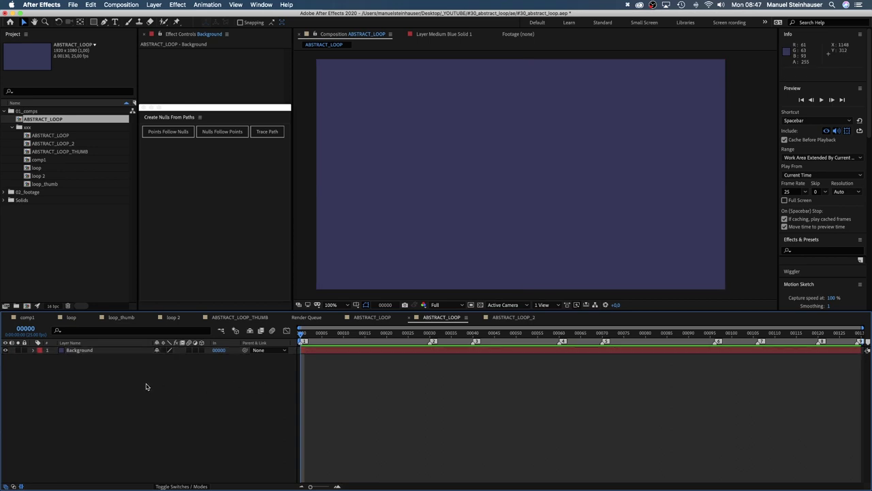
double_click(93, 22)
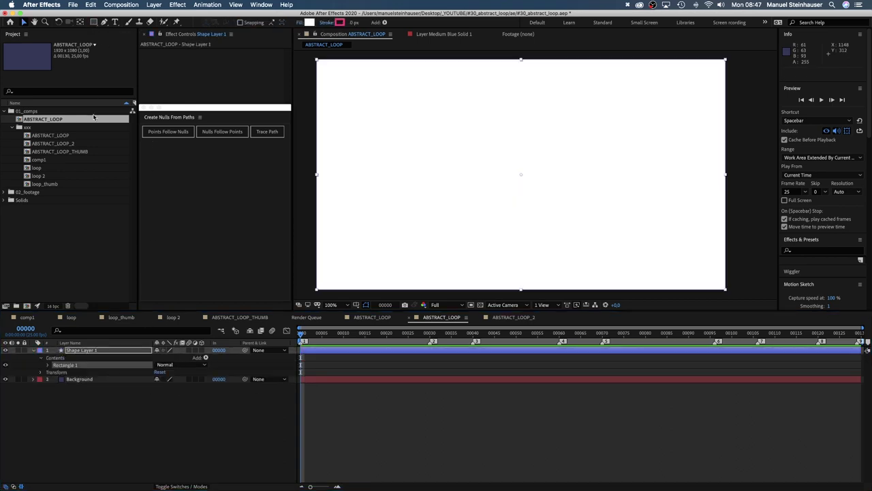
left_click(48, 364)
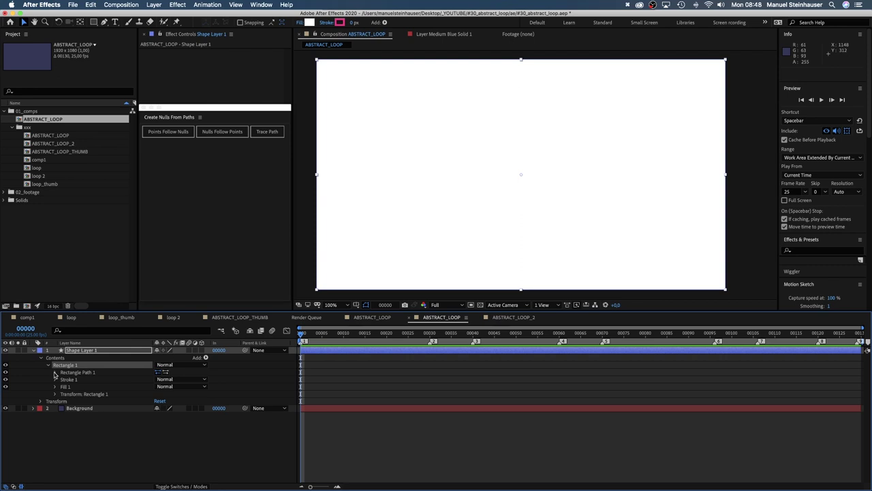
left_click(55, 372)
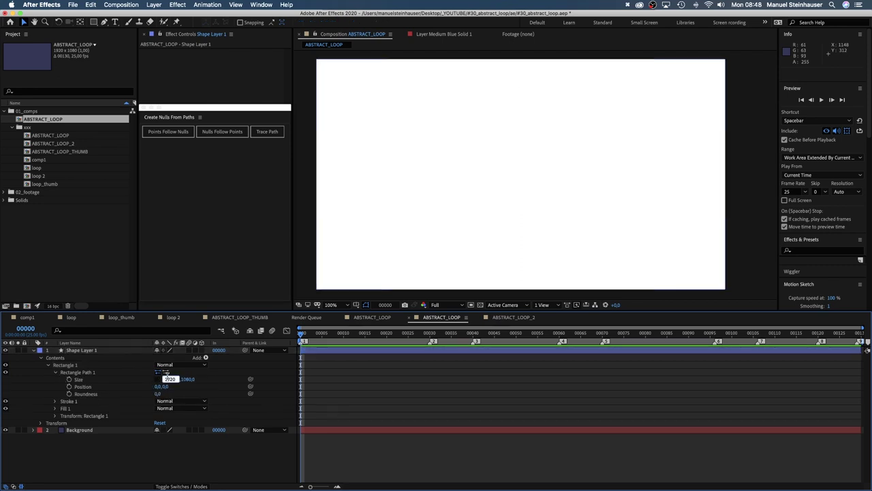
type("500")
key("Tab")
type("500")
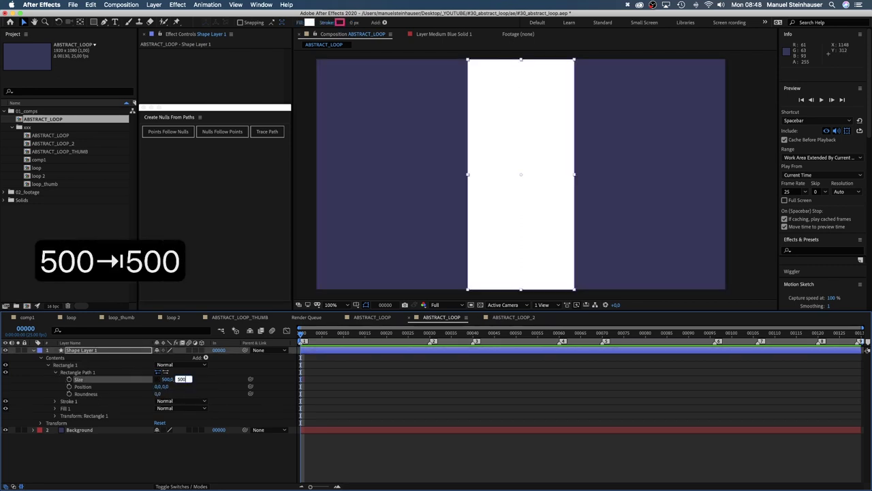
key("Return")
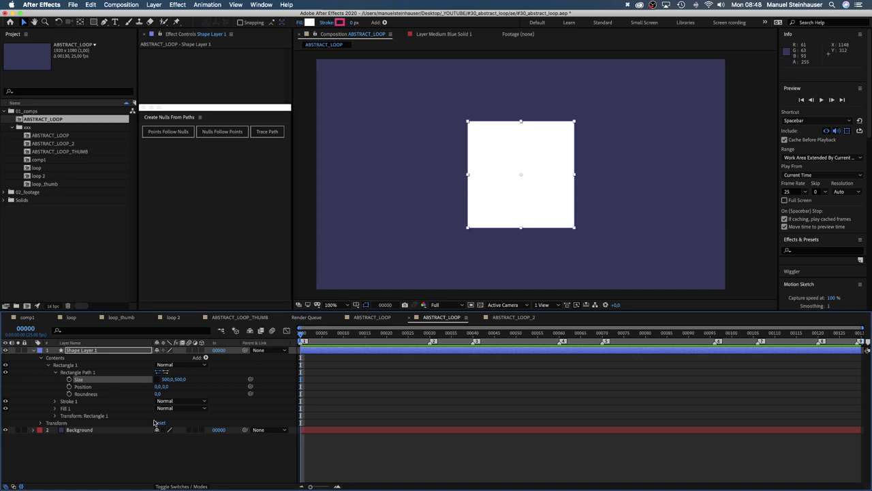
Rename the new shape layer as "square".
left_click(83, 354)
key("Return")
type("sq")
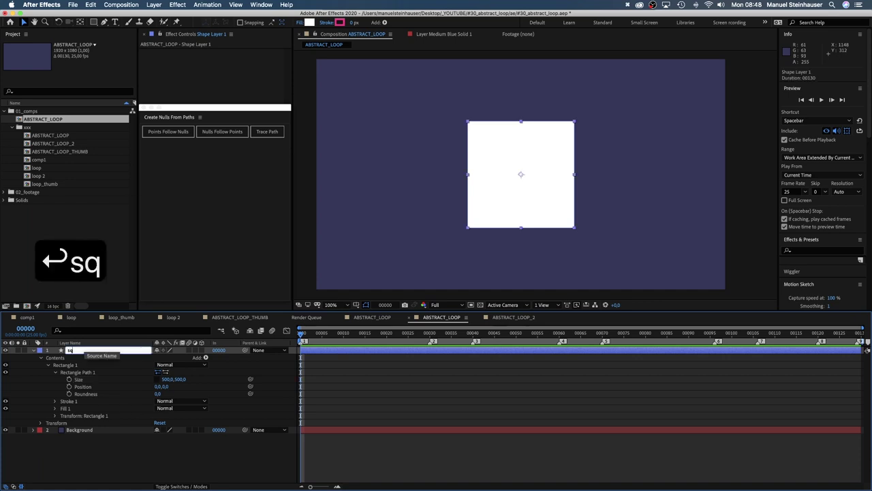
type("uare")
key("Return")
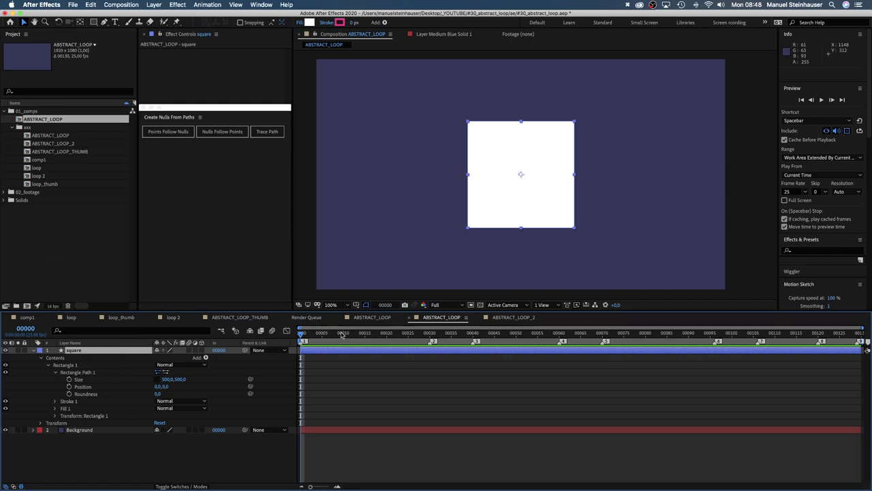
Set Position and Scale keyframes on the square layer at frame 30.
left_click_drag(342, 334, 423, 337)
key("s")
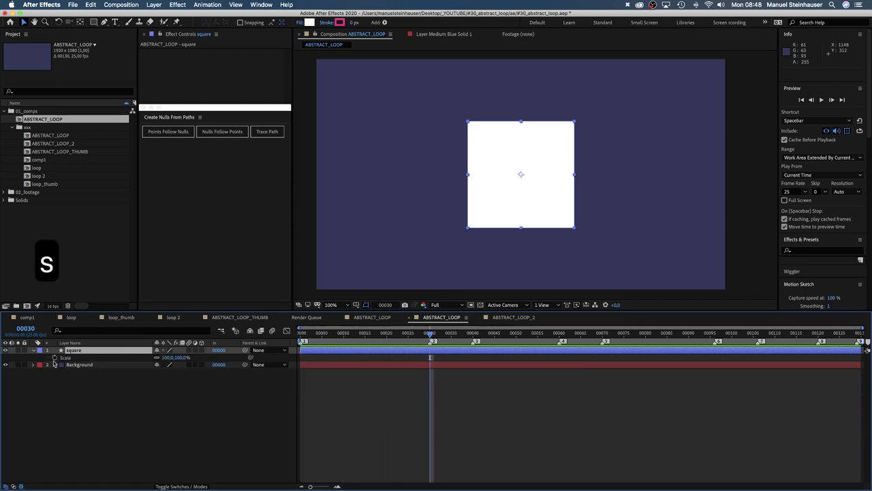
key("shift+p")
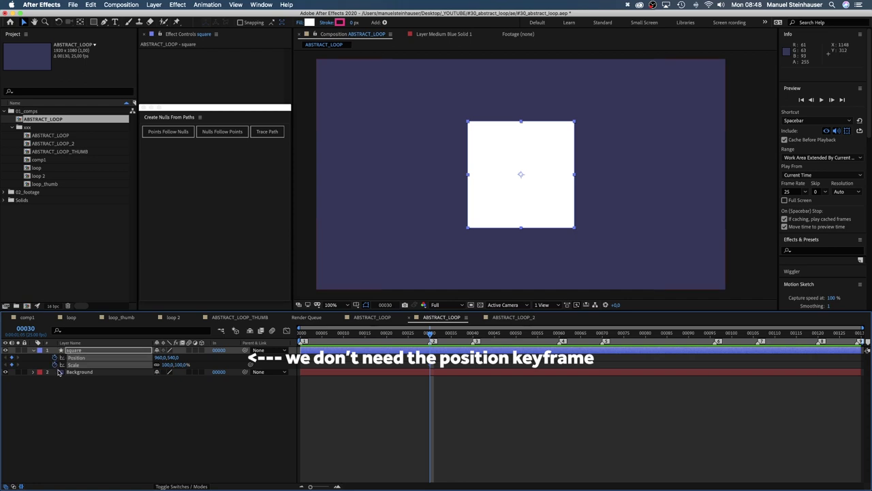
Create a black 1920 × 1080 px solid above the square layer and duplicate it.
left_click(75, 420)
key("super+y")
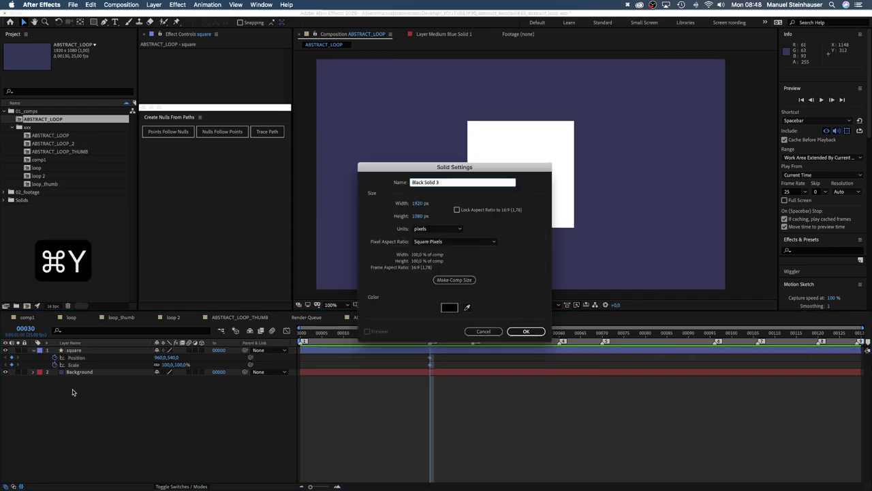
key("Return")
key("super+d")
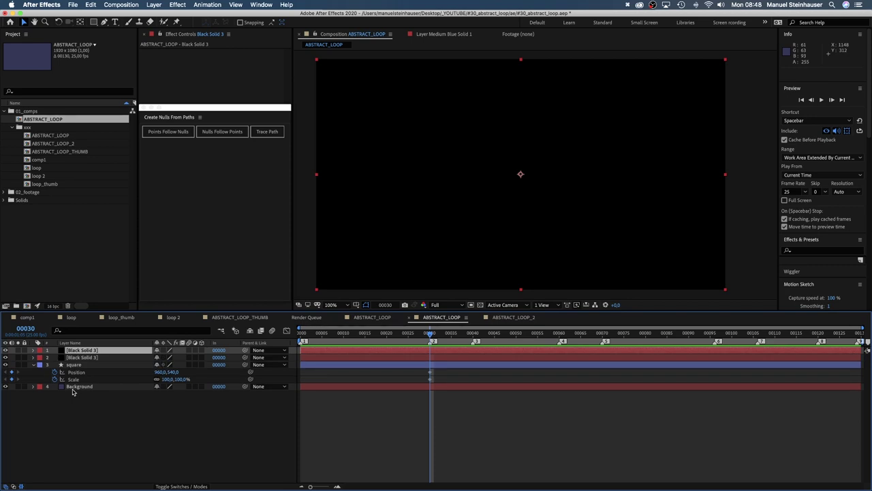
Rename the upper black solid as "Shape 1" and the lower one as "Shape 2".
key("Return")
type("Shape 1")
key("Return")
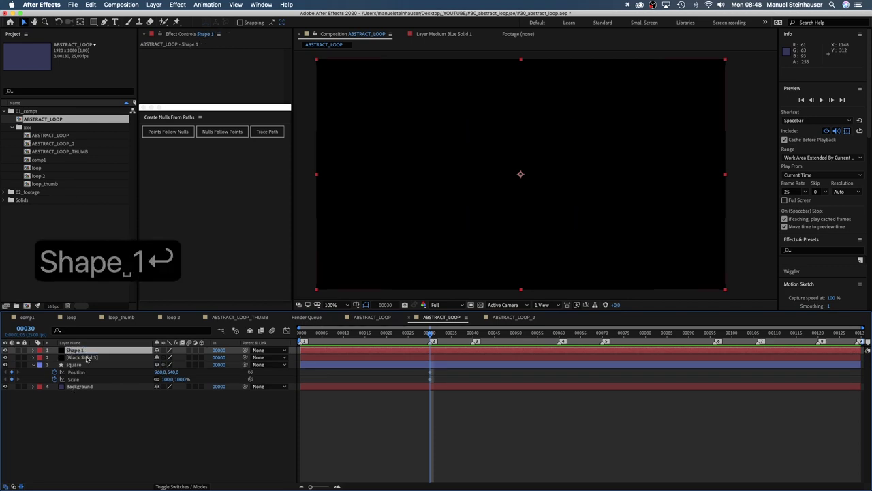
left_click(87, 359)
key("Return")
type("Shape 2")
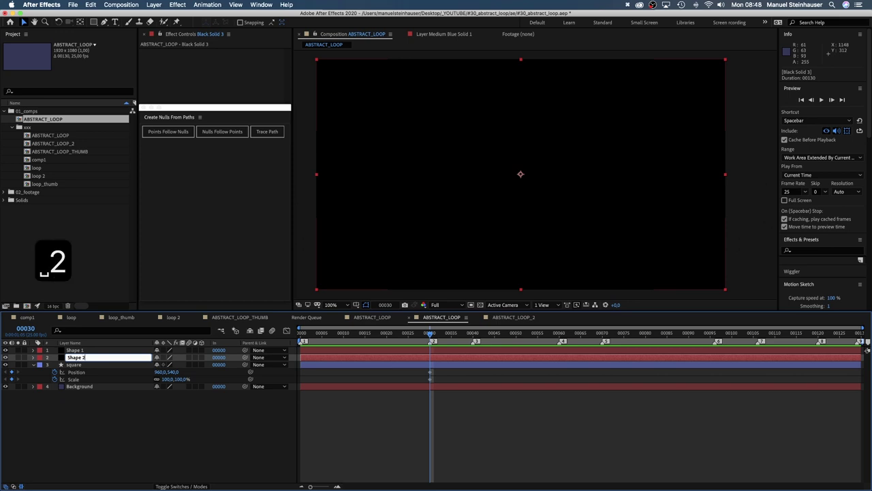
key("Return")
Move Shape 1 towards the composition's upper right and set Shape 2's position to 250, 1330.
left_click(83, 348)
left_click_drag(422, 233, 655, 98)
left_click(97, 358)
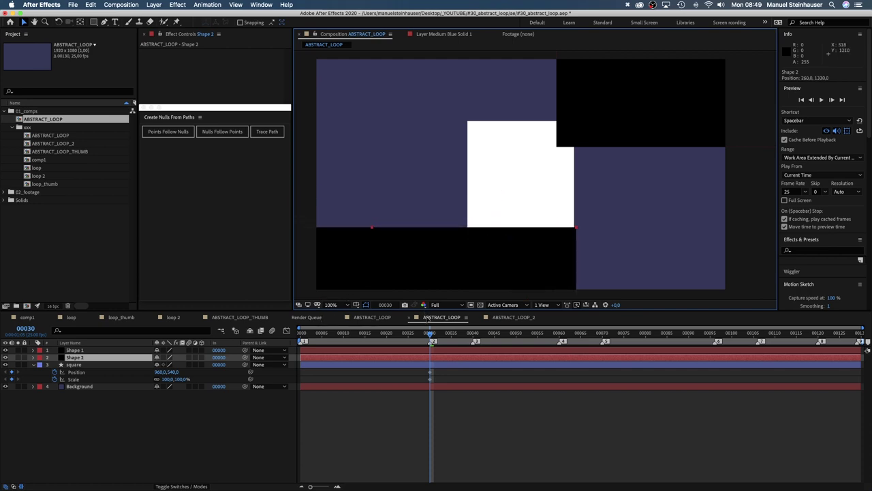
key("p")
left_click(158, 364)
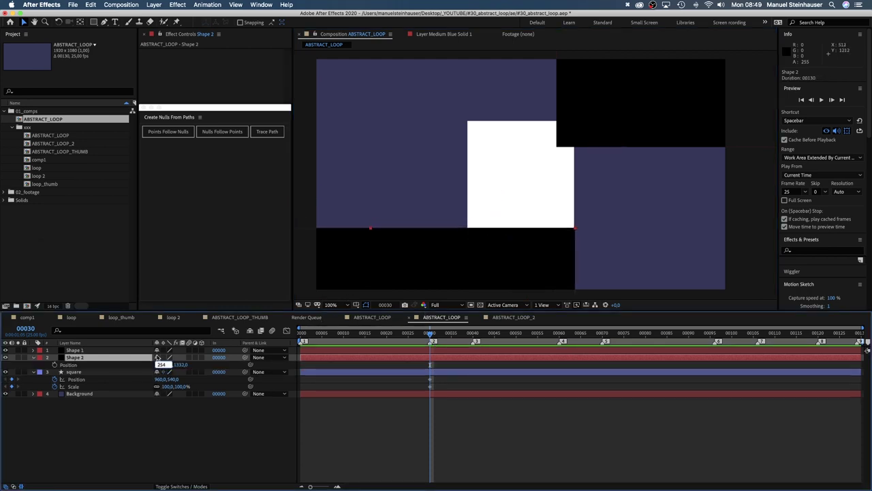
type("250")
key("Tab")
type("1330")
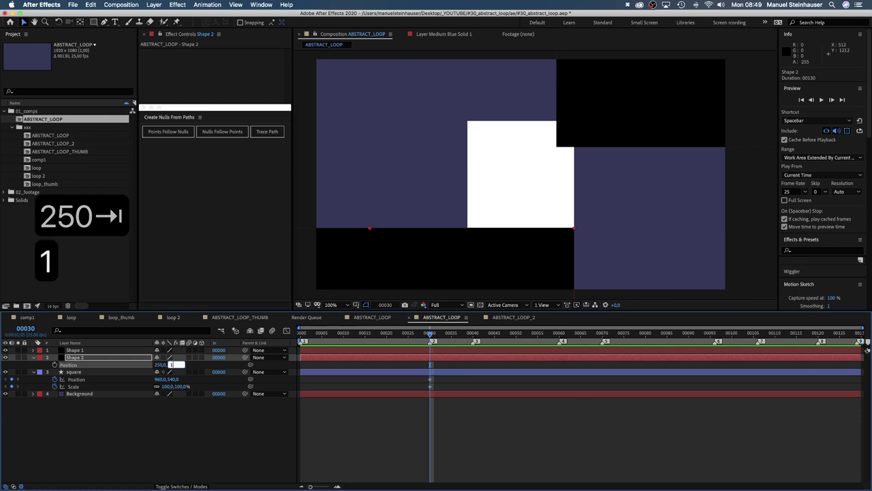
key("Return")
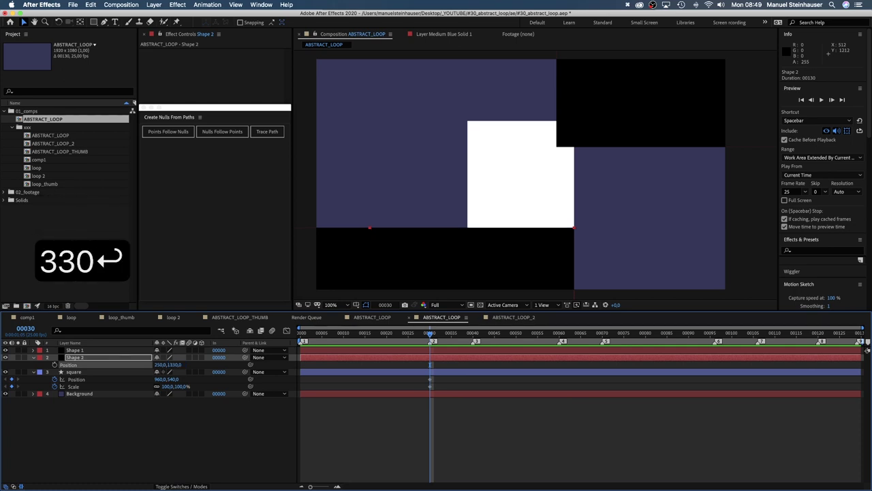
Set Shape 1's position to 1670, -250 so it meets the square's upper edge.
left_click(76, 351)
type("p")
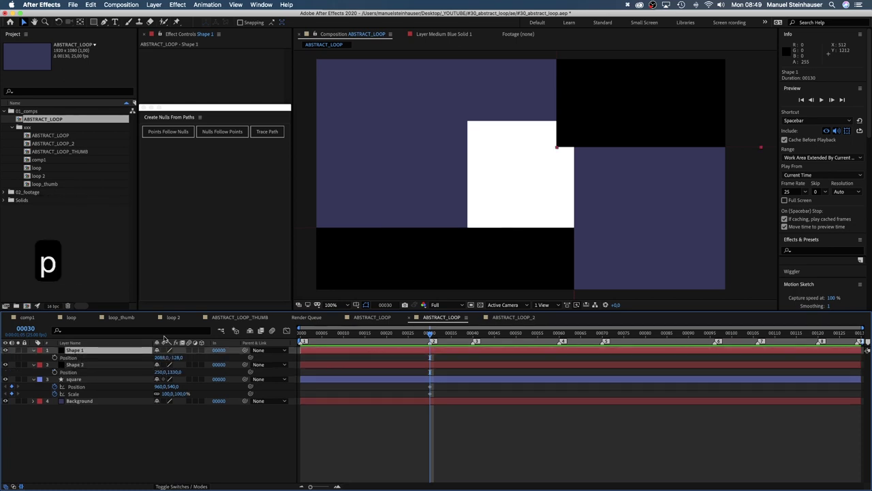
type("1670")
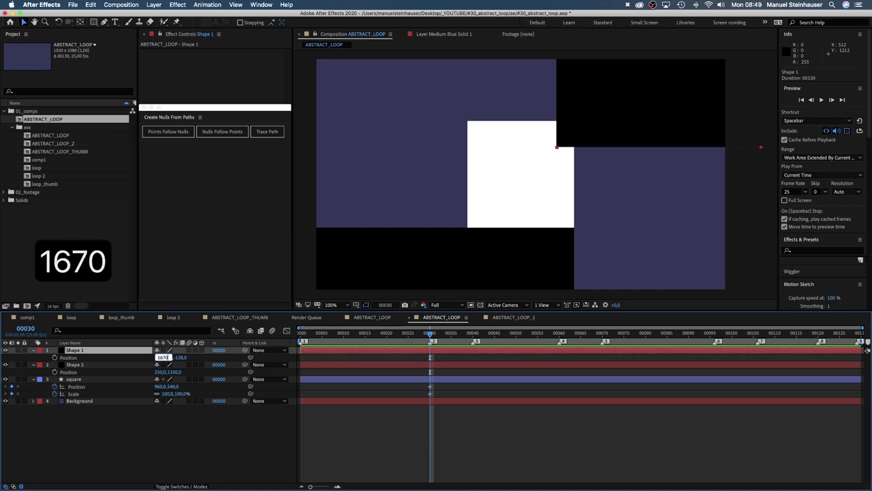
key("Tab")
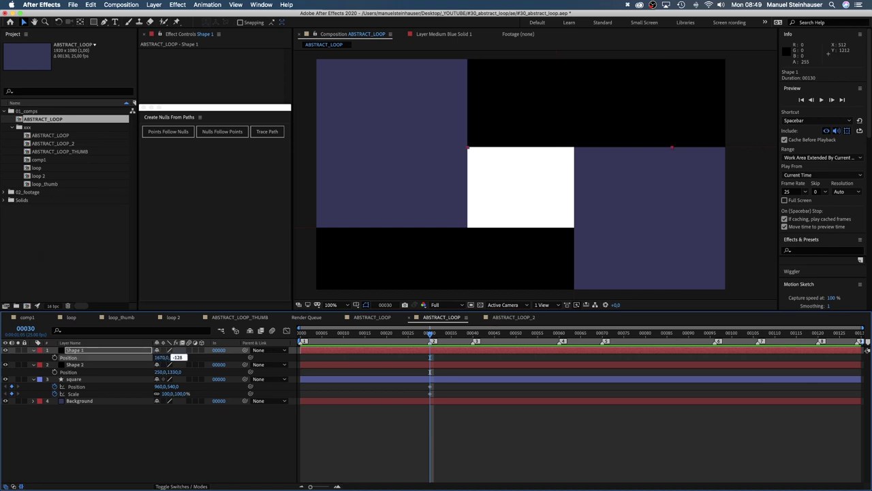
type("-250")
key("Return")
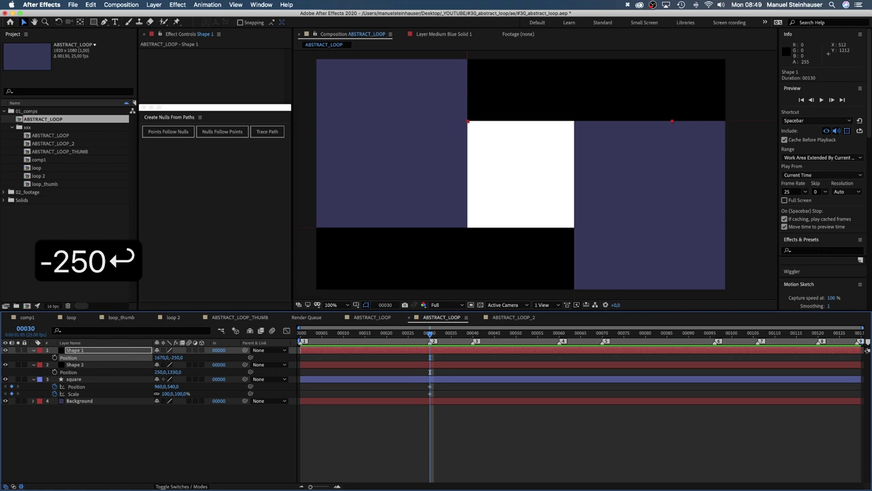
Convert the square layer's rectangle path to a Bezier path.
left_click(75, 380)
left_click(34, 379)
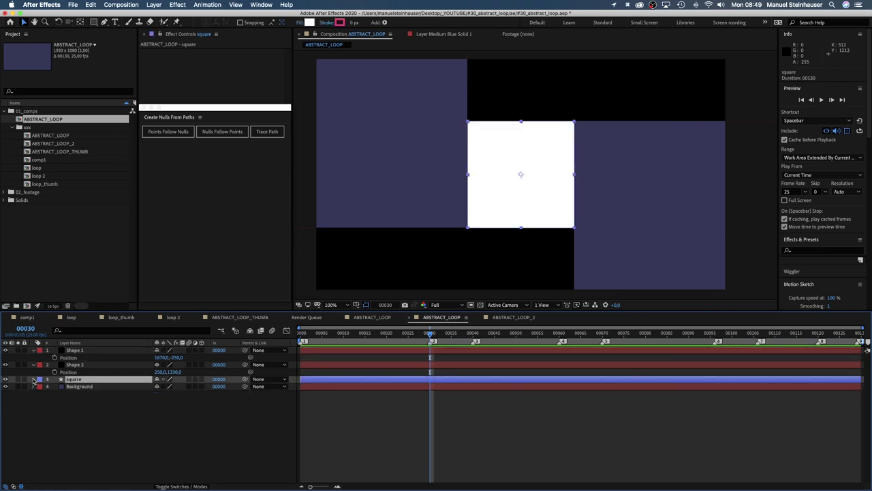
left_click(33, 379)
left_click(40, 387)
left_click(48, 394)
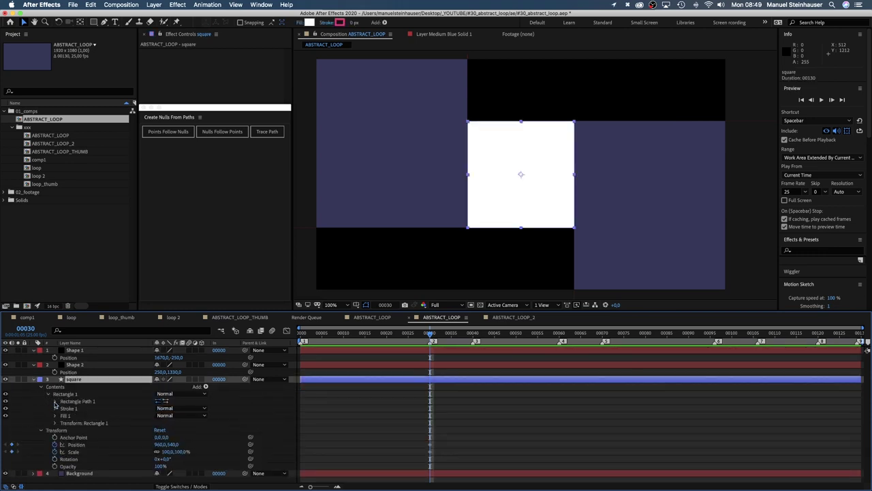
left_click(73, 401)
right_click(74, 401)
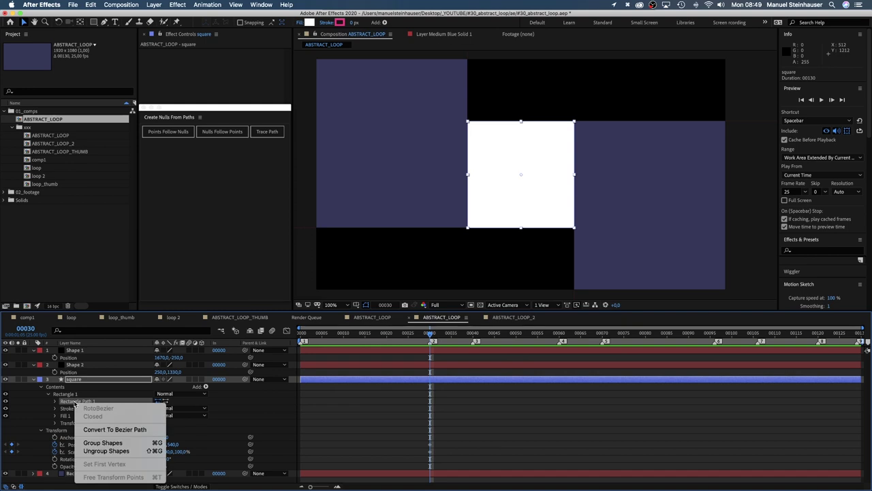
left_click(99, 430)
Create nulls that follow the points of the square's path, and collapse the square layer's properties.
left_click(55, 401)
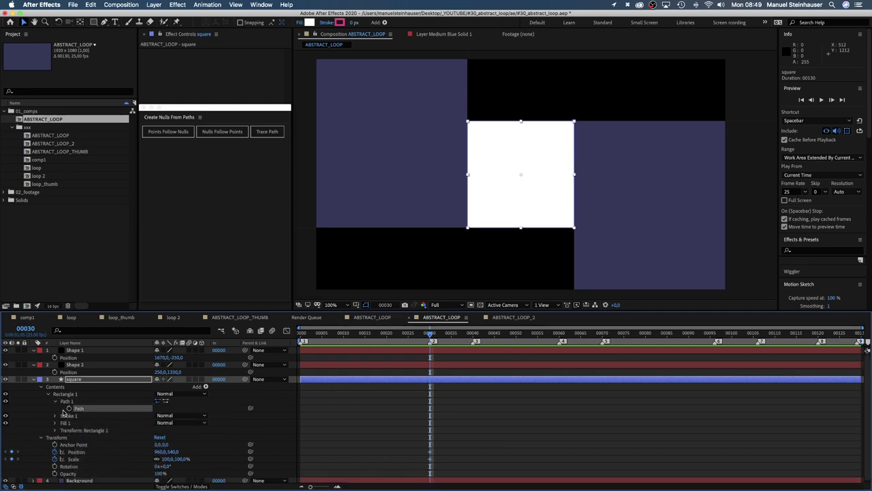
left_click(77, 409)
left_click(209, 135)
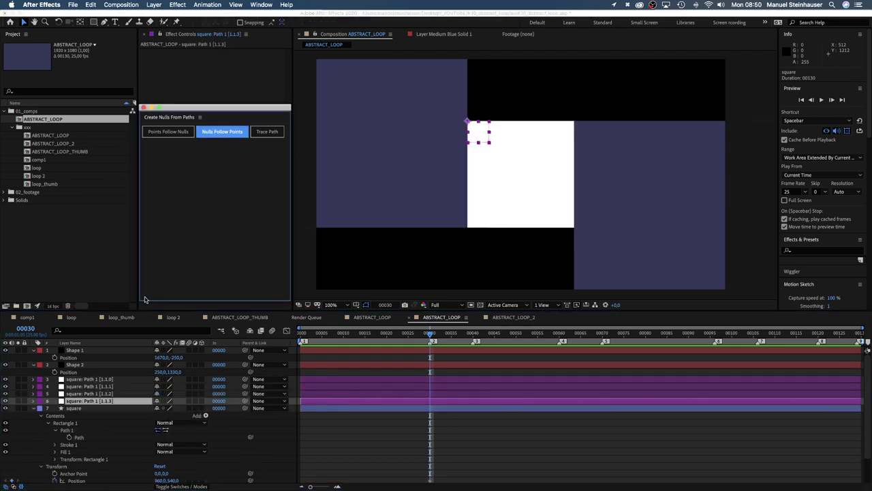
left_click(33, 408)
Rename the four path nulls as 1, 2, 3 and 4, working upward from the lowest one in the layer stack.
key("Return")
type("1")
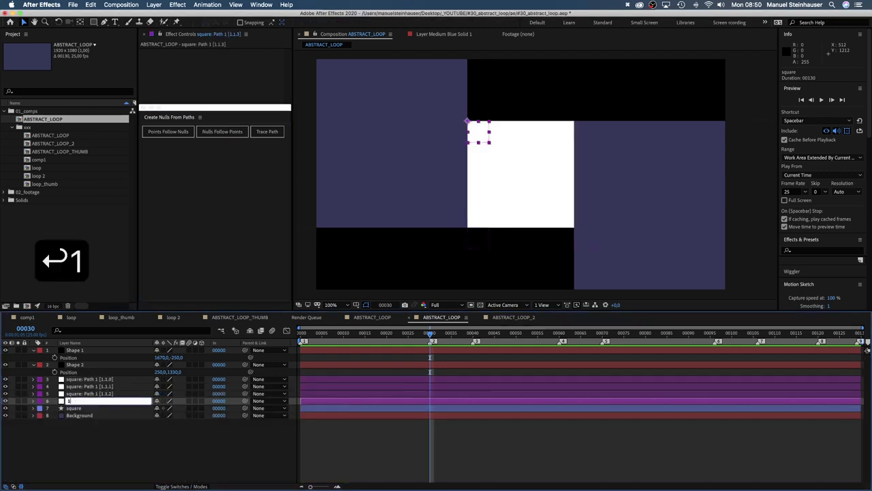
key("Return")
key("ctrl+Up")
key("Return")
type("2")
key("Return")
key("ctrl+Up")
key("Return")
type("3")
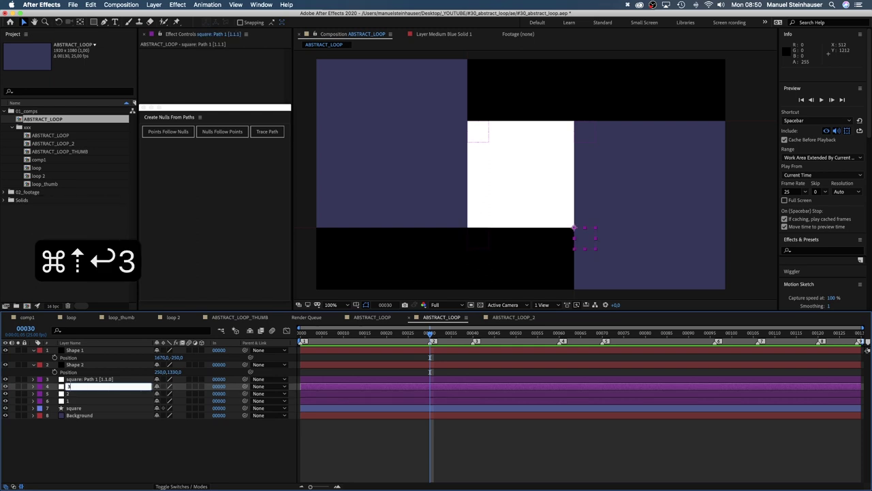
key("Return")
key("ctrl+Up")
key("Return")
type("4")
key("Return")
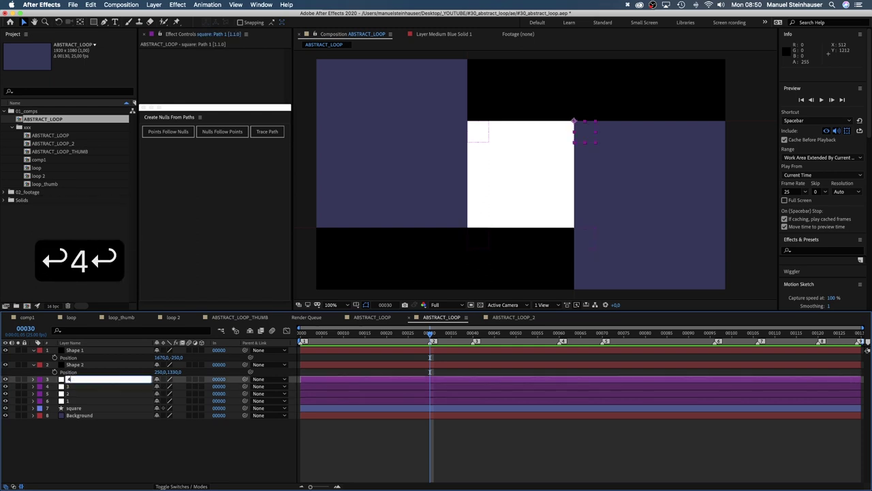
Move the Shape 1 and Shape 2 layers beneath the square layer and collapse their properties.
left_click(75, 407)
left_click(73, 364)
left_click(73, 350, "shift")
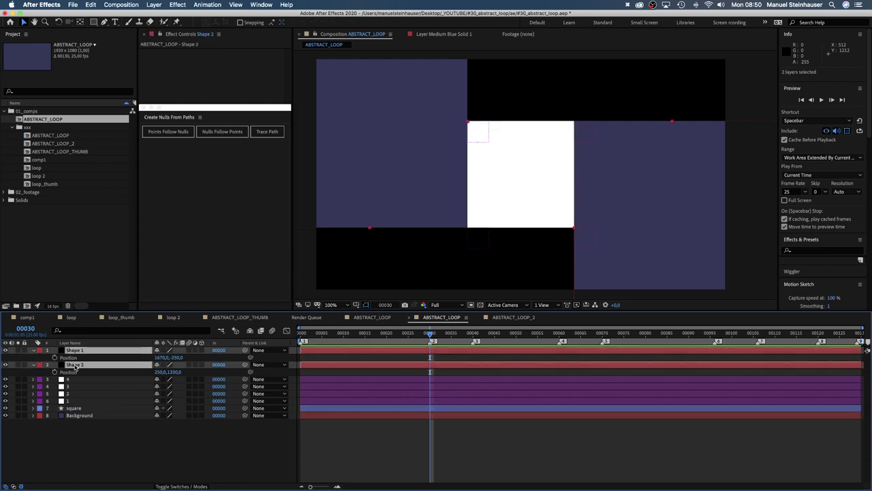
left_click_drag(77, 377, 75, 416)
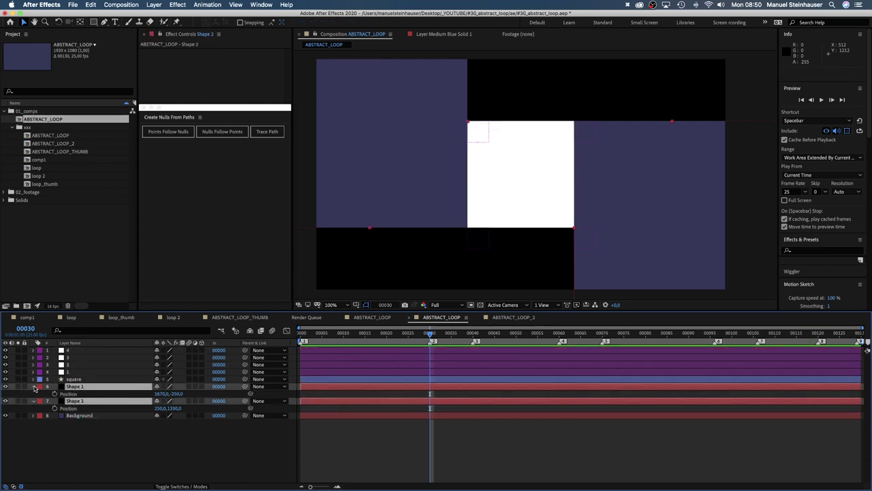
left_click(45, 417)
Examine which corner of the square each numbered null sits on and how Shape 1 relates to them.
left_click(71, 379)
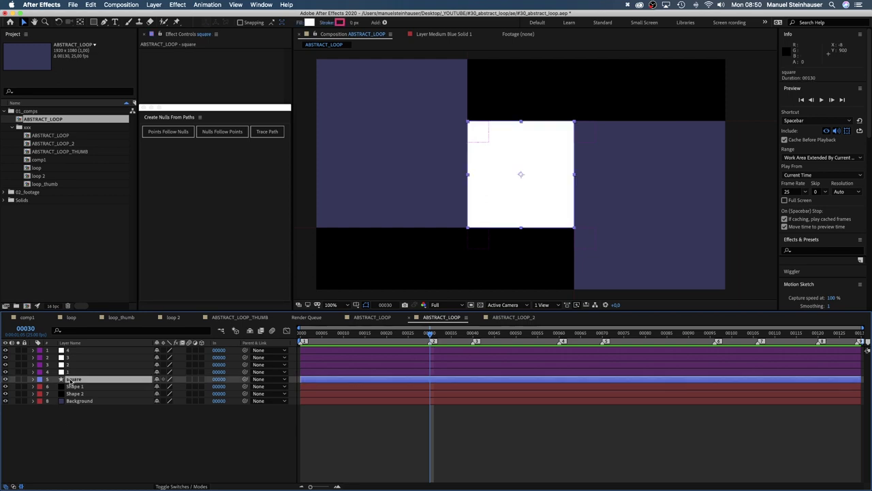
left_click(67, 372)
left_click(67, 365)
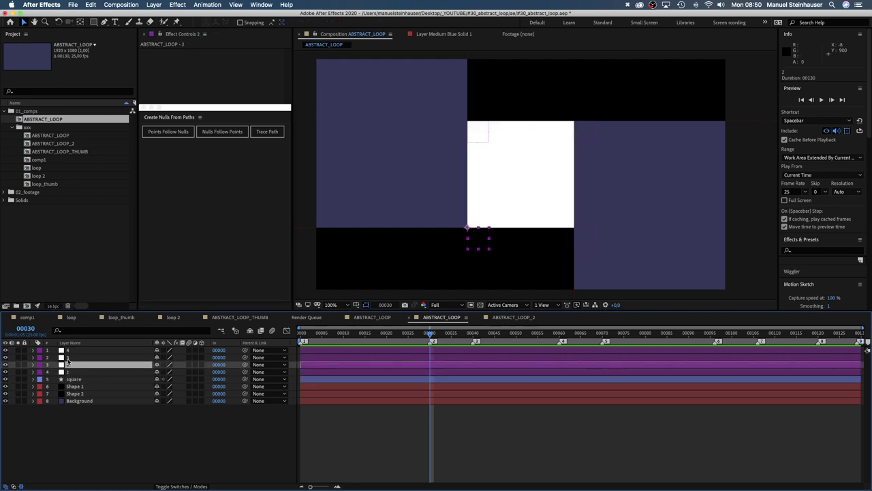
left_click(67, 357)
left_click(68, 350)
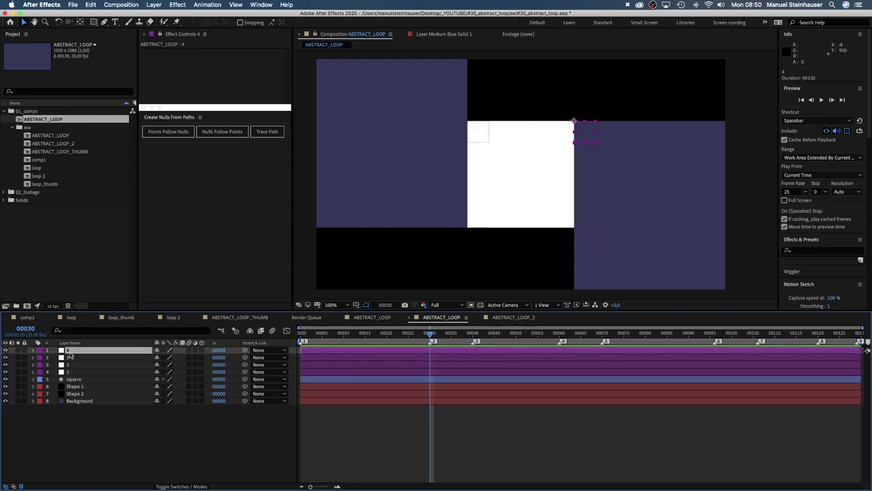
left_click(73, 379)
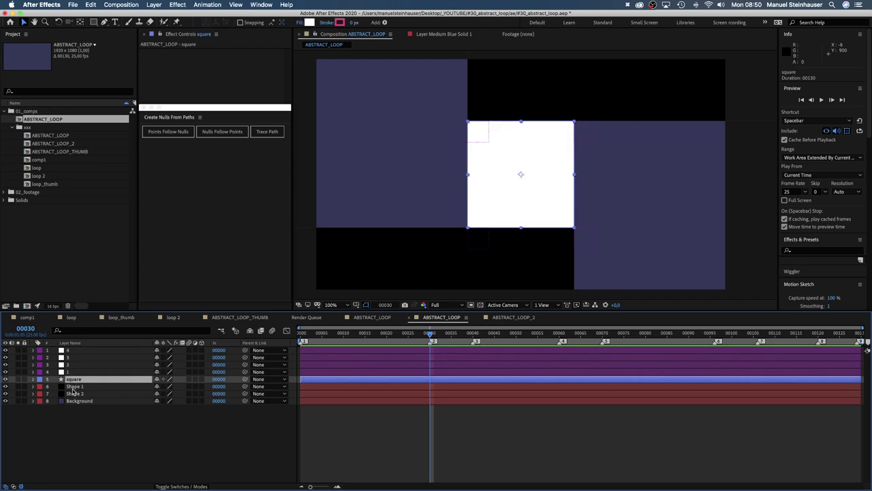
left_click(74, 386)
left_click(69, 372)
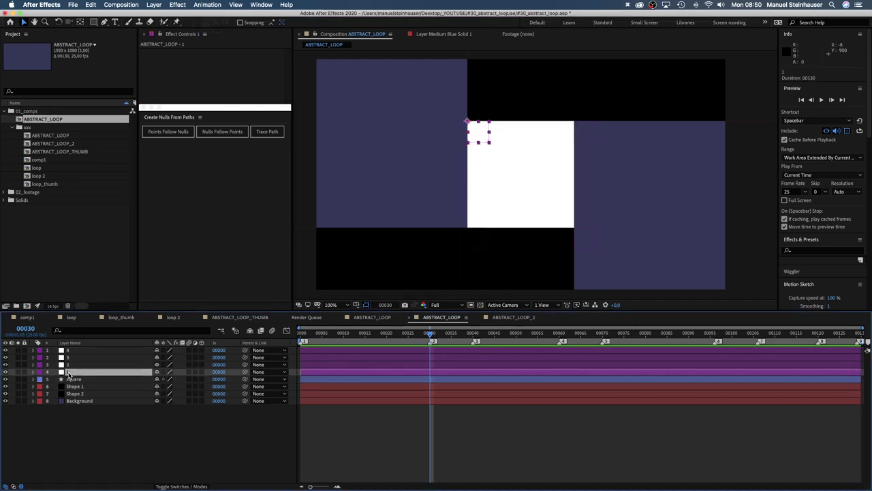
Parent Shape 1 to null 1 and Shape 2 to null 3.
left_click(90, 387)
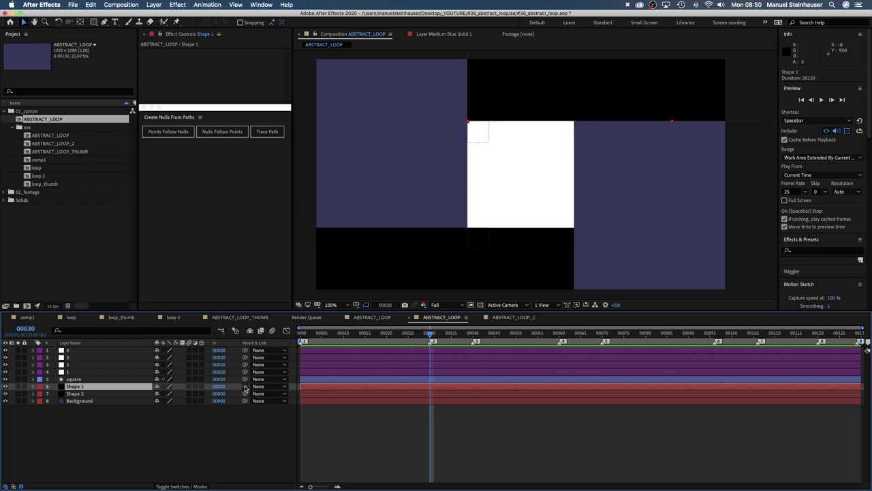
left_click_drag(245, 388, 87, 374)
left_click(80, 358)
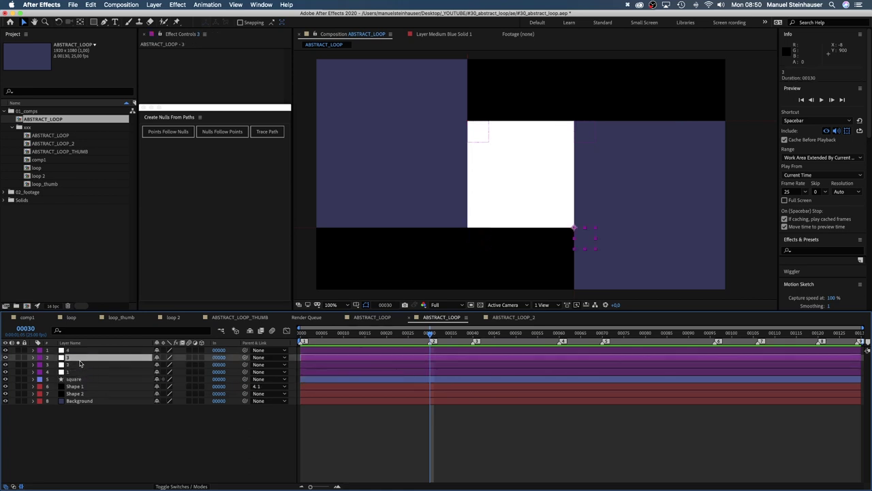
left_click(79, 395)
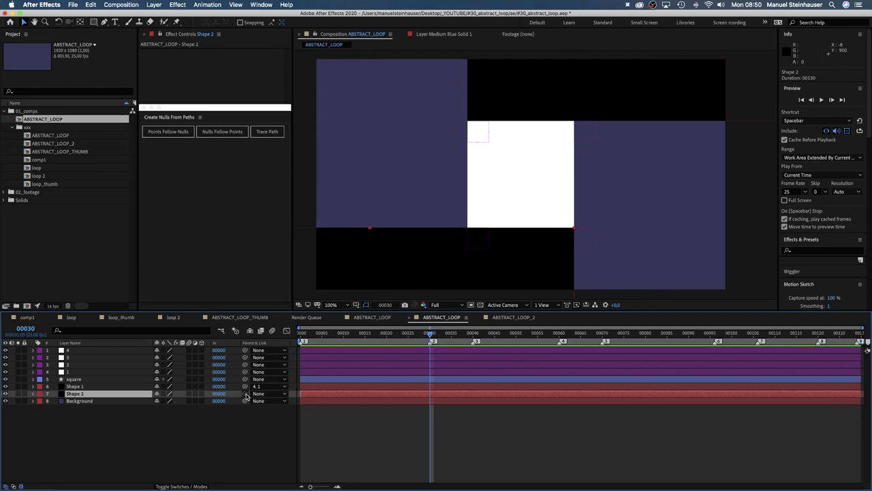
left_click_drag(246, 394, 87, 358)
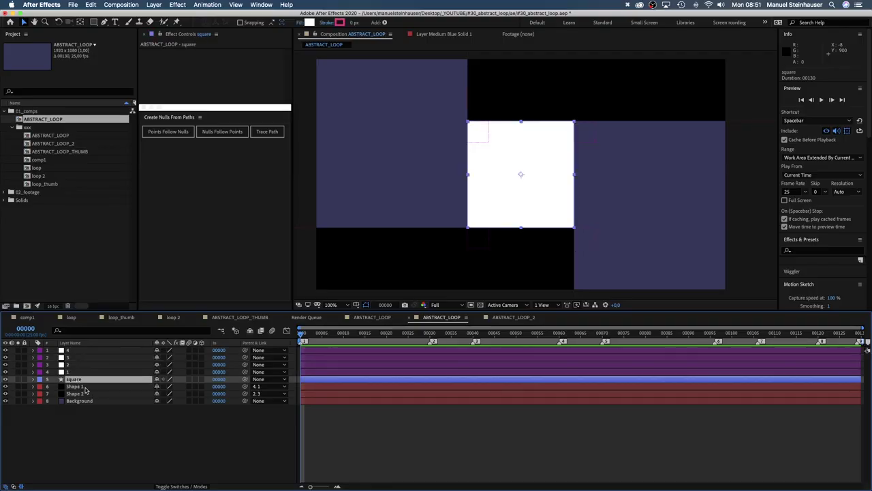
Set the square's scale keyframe at frame 0 to -100%.
key("s")
mouse_move(167, 386)
left_mouse_down()
mouse_move(96, 387)
mouse_move(173, 387)
left_mouse_up()
left_click(168, 387)
type("-1")
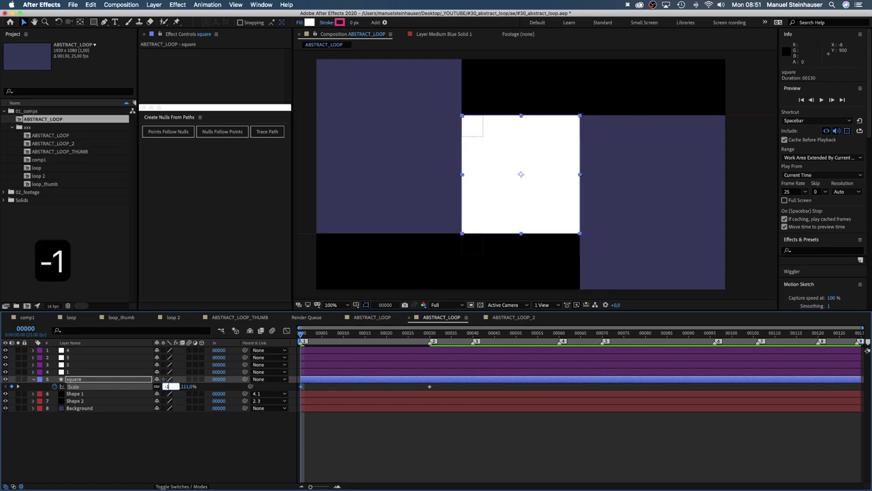
type("00")
key("Return")
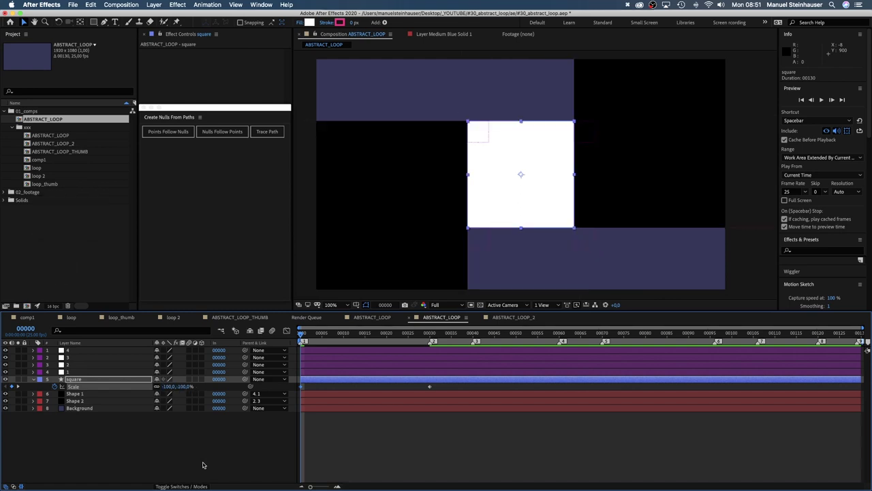
Ease both of the square's scale keyframes in the speed graph to zero speed with a sharp midway peak, and preview the animation.
left_click_drag(455, 389, 293, 396)
left_click(286, 331)
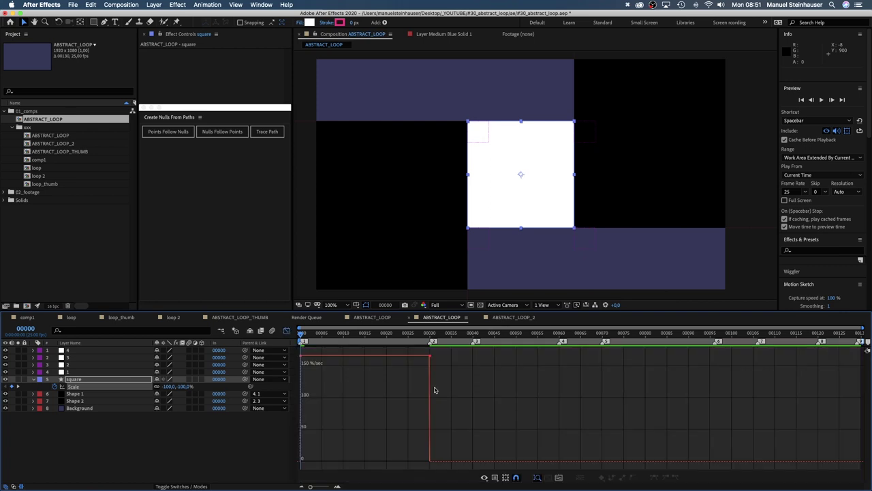
left_click(506, 479)
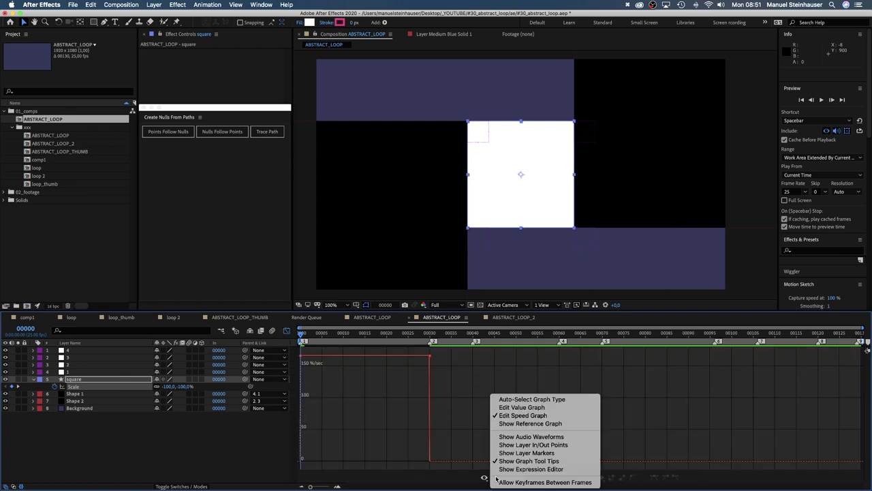
left_click(509, 418)
left_click(426, 356)
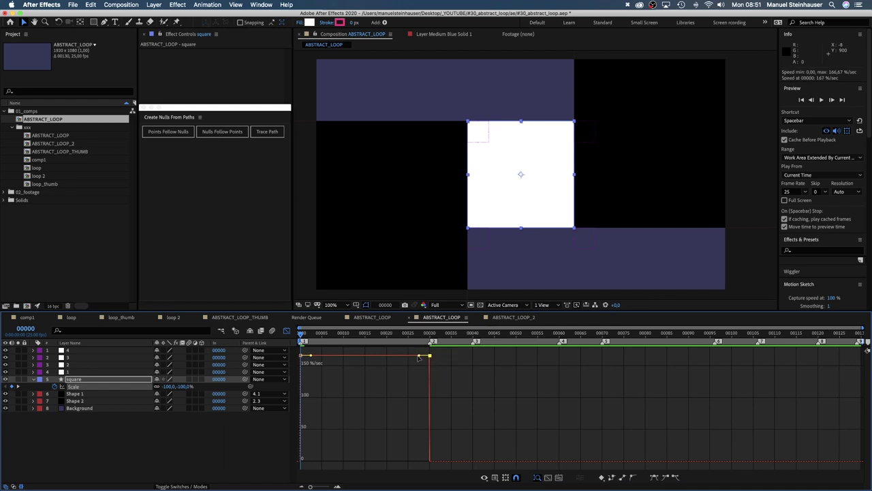
left_click_drag(419, 358, 379, 462)
key("space")
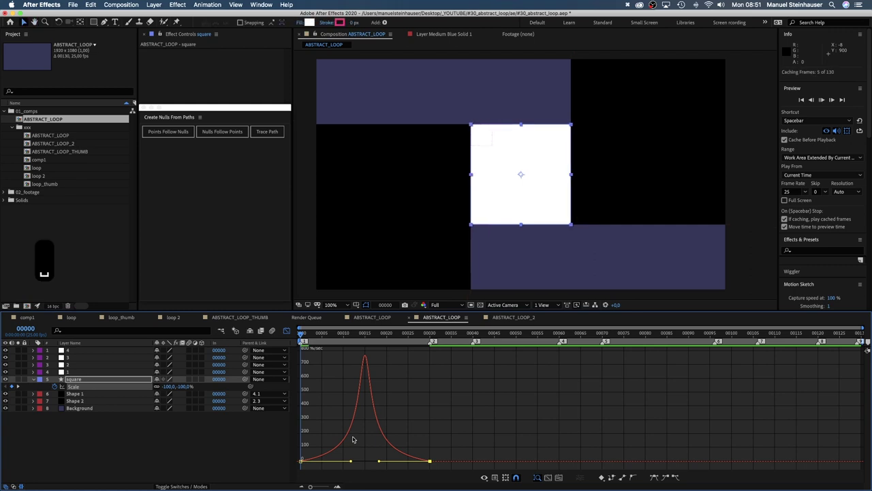
key("space")
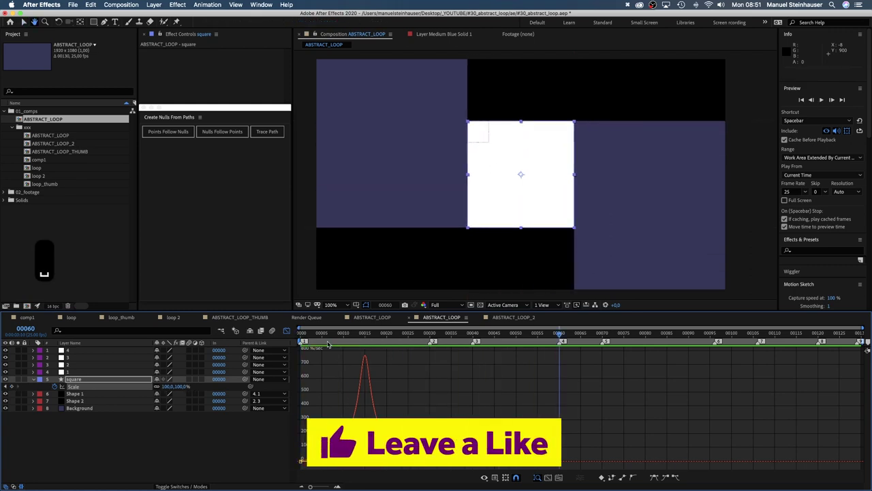
left_click(301, 334)
key("space")
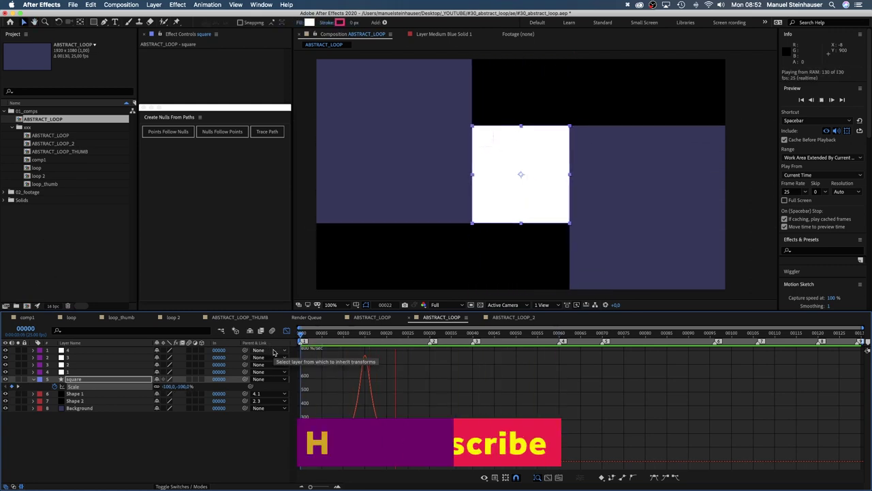
key("space")
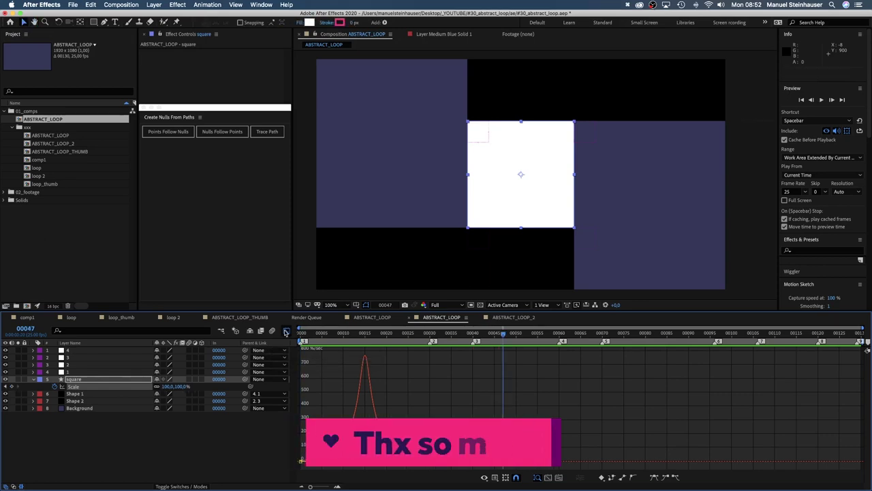
left_click(287, 332)
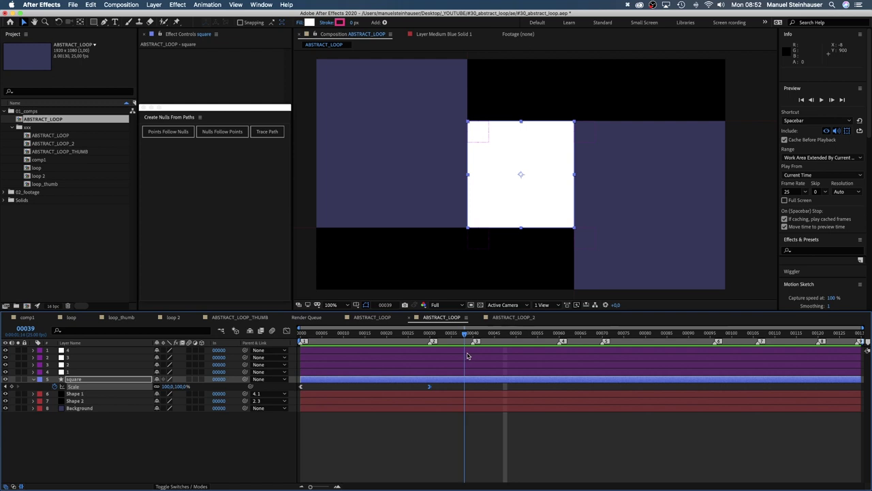
Add scale and rotation keyframes to the square at frame 40.
key("shift+r")
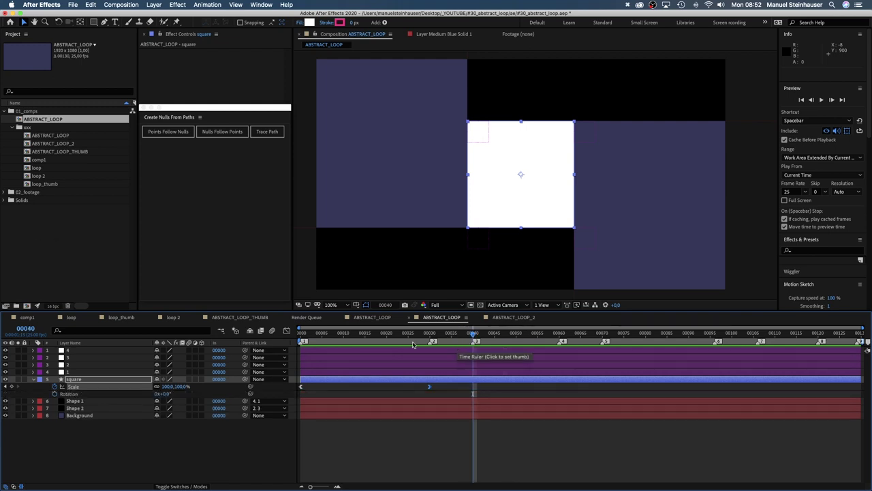
left_click(54, 394)
Split the Shape 1 and Shape 2 layers at frame 40 and stack the two new second halves together above the originals.
left_click(76, 401)
left_click(77, 408, "shift")
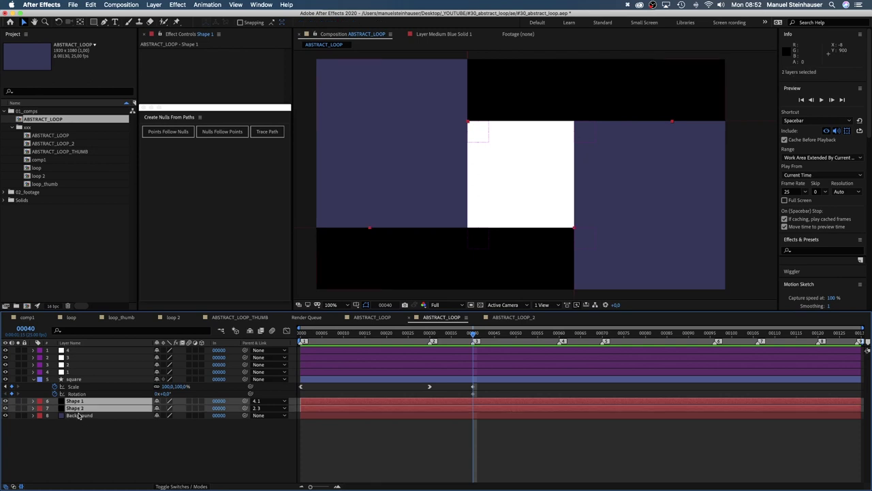
key("ctrl+shift+d")
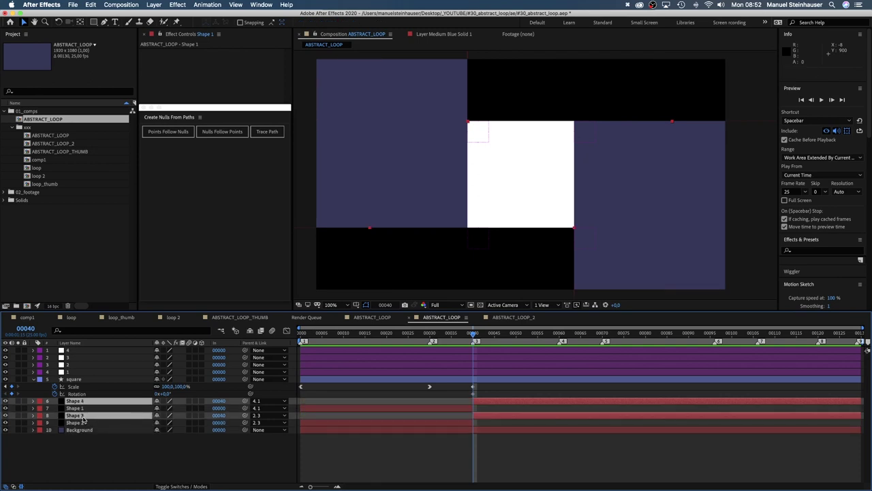
left_click_drag(77, 415, 81, 409)
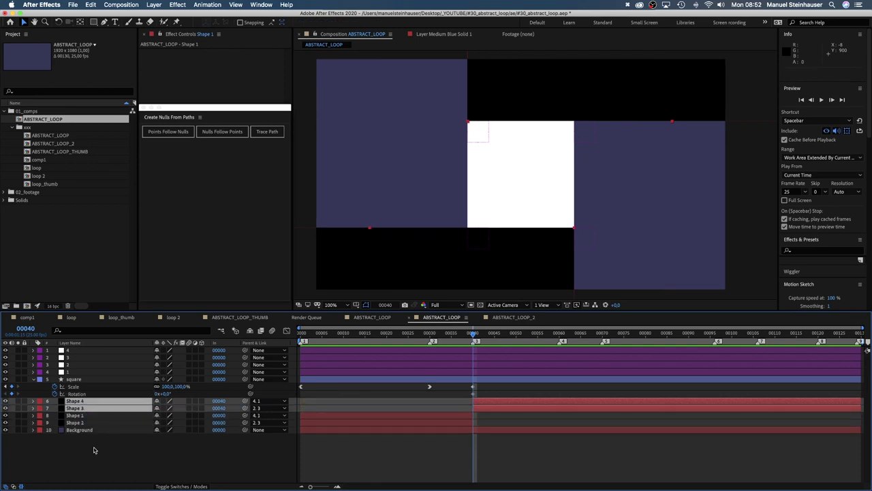
Rename the lower new split layer as Shape 1 and the upper one as Shape 2.
key("Return")
key("BackSpace")
type("1")
key("Return")
key("super+Up")
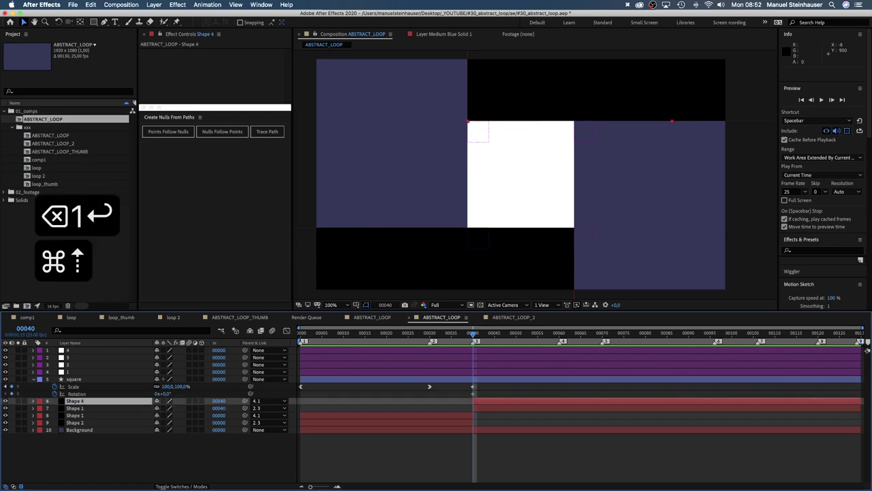
key("Return")
key("Right")
key("BackSpace")
type("2")
key("Return")
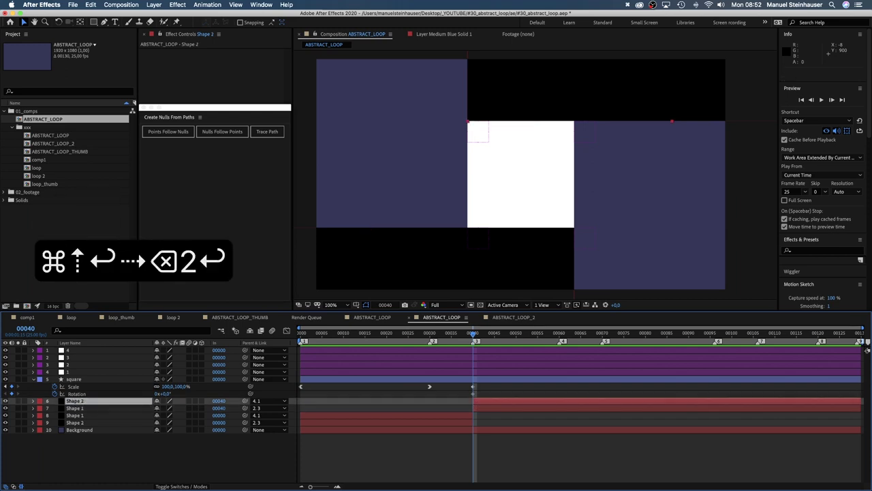
Parent the second-half Shape 1 layer to null 2 and the second-half Shape 2 layer to null 4.
left_click(76, 407)
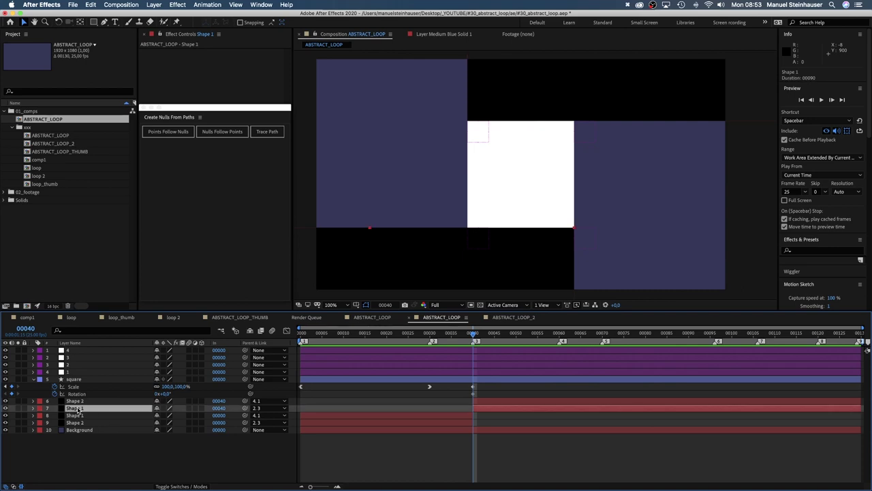
left_click_drag(246, 408, 78, 364)
left_click(76, 401)
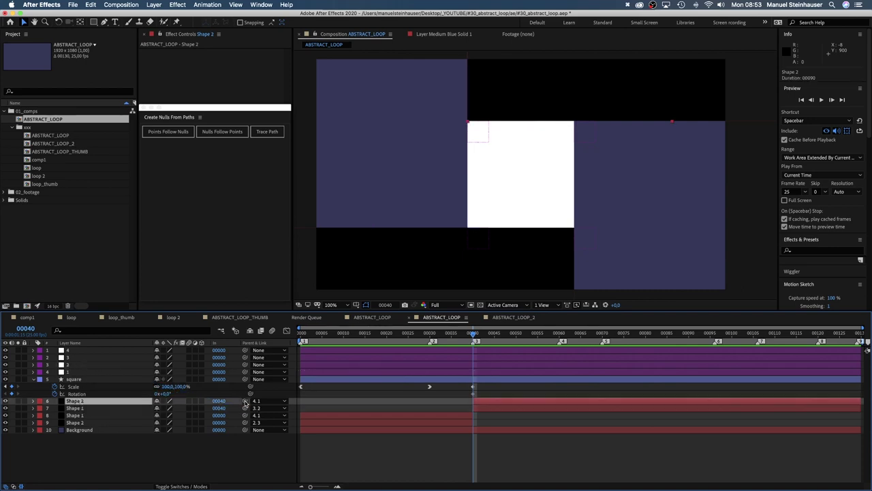
left_click_drag(245, 402, 75, 371)
Set the square's rotation to 90° at frame 60.
left_click_drag(474, 333, 548, 358)
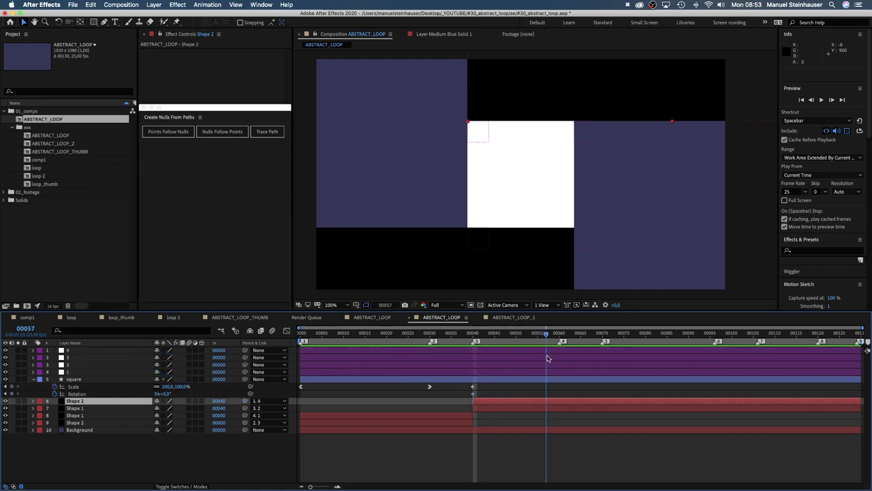
key("k")
left_click_drag(166, 395, 168, 397)
type("90")
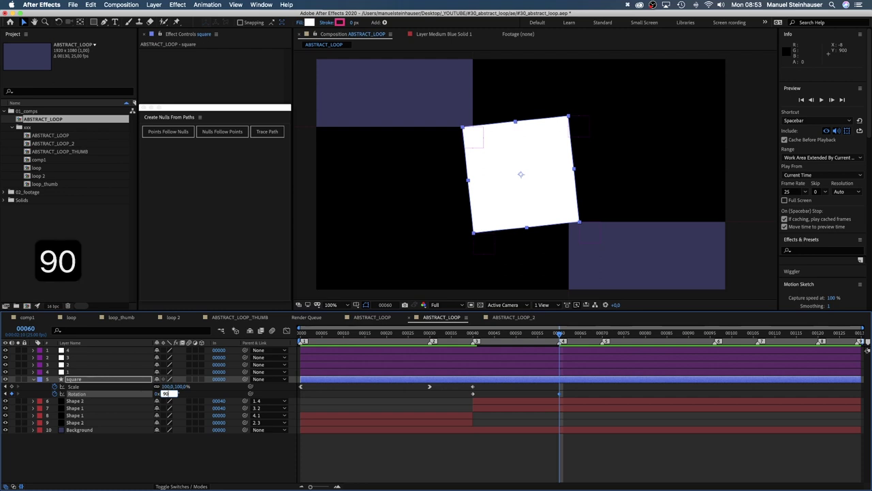
key("Return")
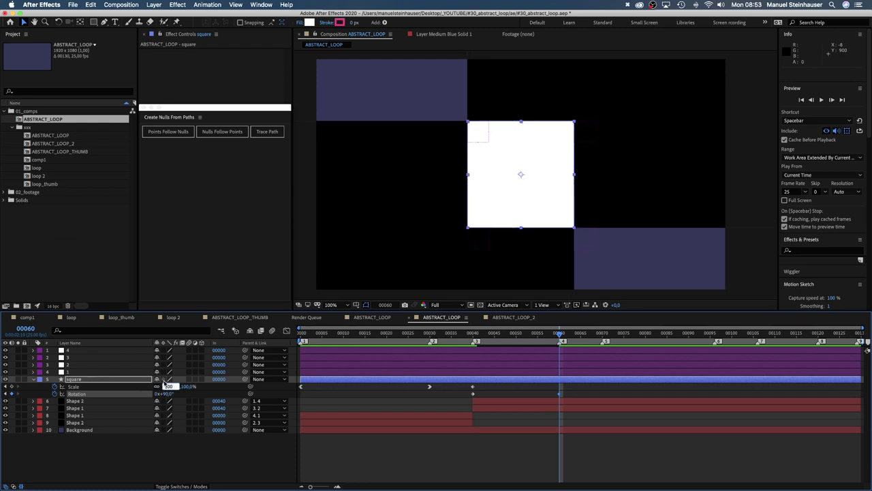
Set the square's scale to 150% at frame 60 and scrub back to frame 40 to check the motion.
type("150")
key("Return")
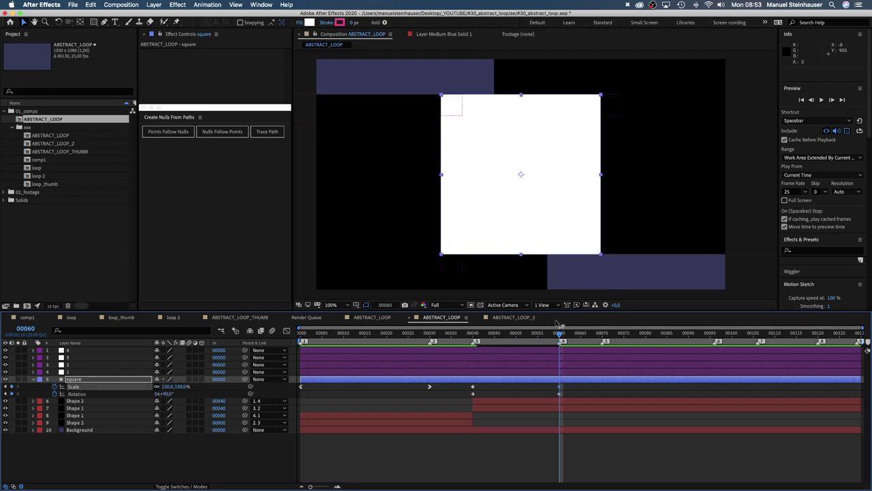
left_click_drag(559, 332, 499, 332)
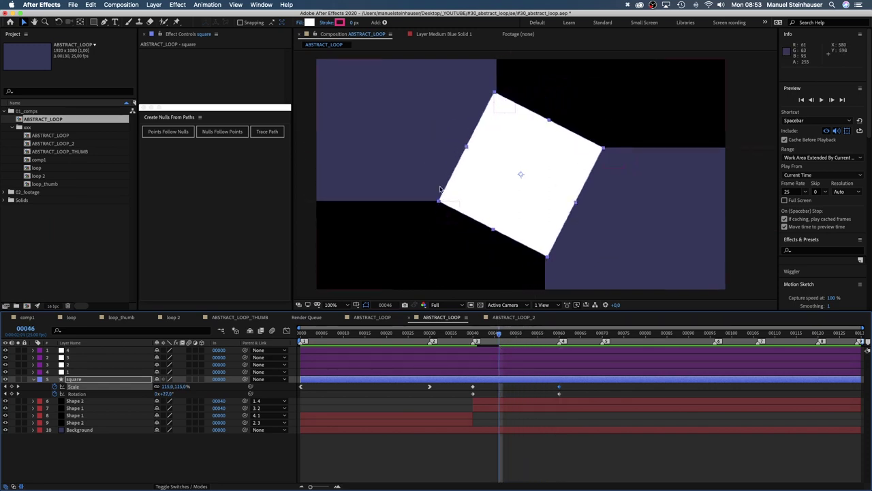
left_click_drag(503, 335, 496, 338)
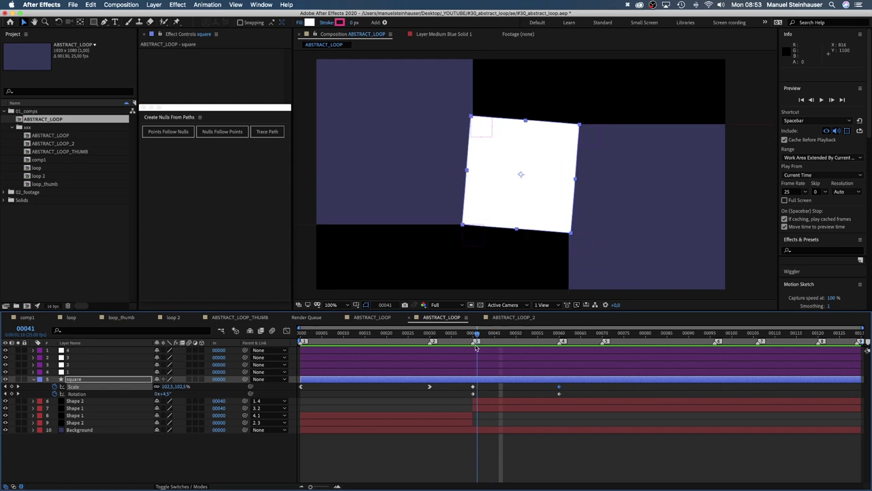
left_click_drag(477, 348, 473, 349)
Ease the square's scale and rotation keyframes at frames 40 and 60 to about 60% influence in the speed graph, and preview the animation.
left_click_drag(568, 398, 548, 384)
left_click(286, 331)
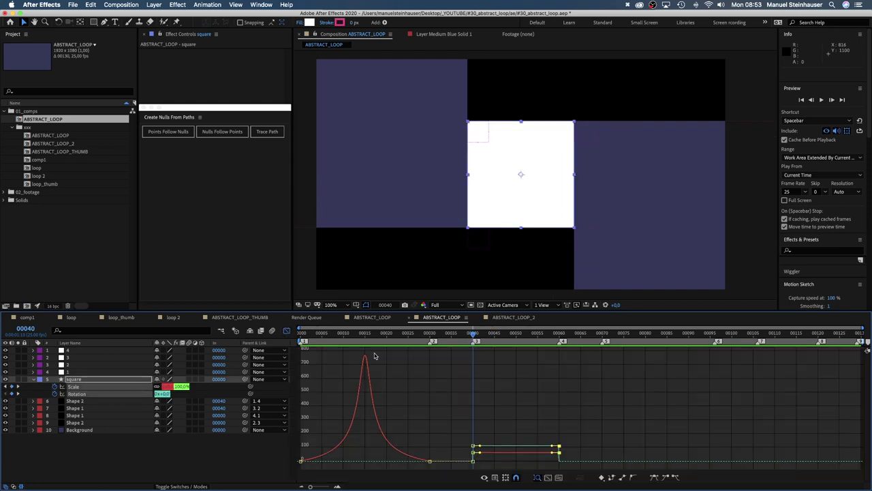
left_click_drag(559, 451, 528, 465)
mouse_move(479, 452)
left_mouse_down()
mouse_move(499, 461)
mouse_move(486, 462)
left_mouse_up()
left_click(473, 446)
left_click_drag(552, 446, 499, 462)
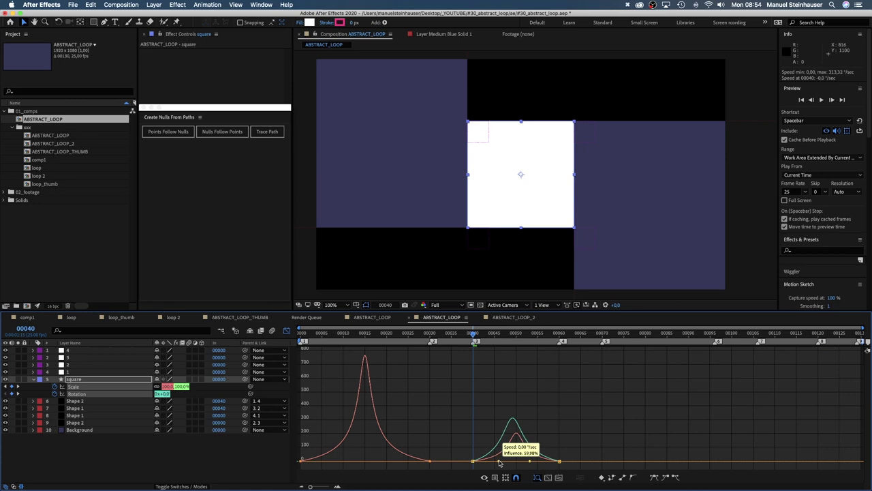
left_click(287, 332)
key("space")
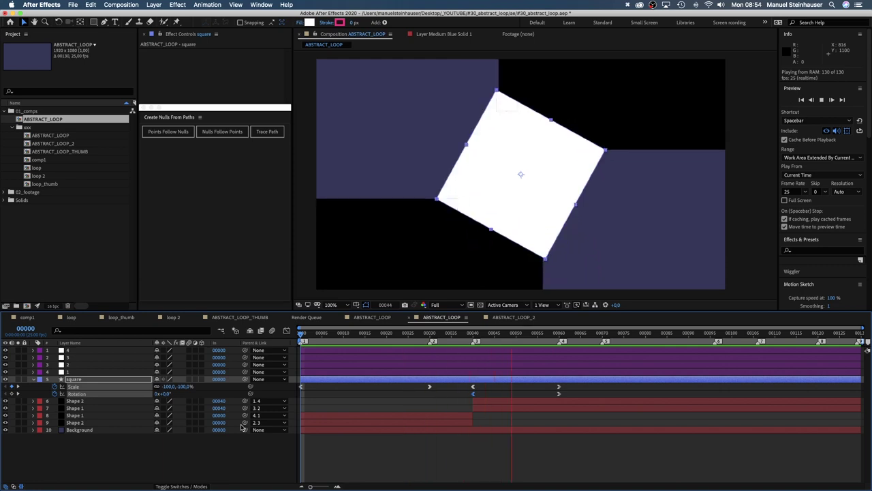
key("space")
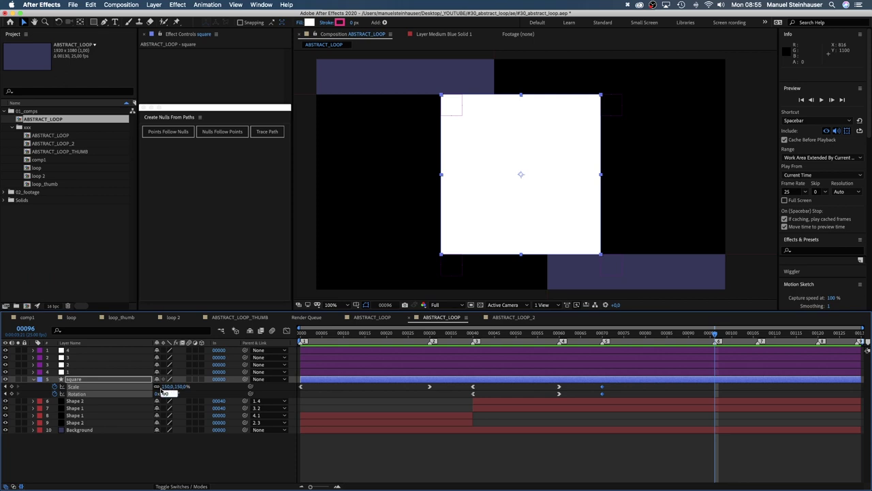
Set the square's rotation to 0° and its scale to -50% at frame 96.
type("0")
key("Return")
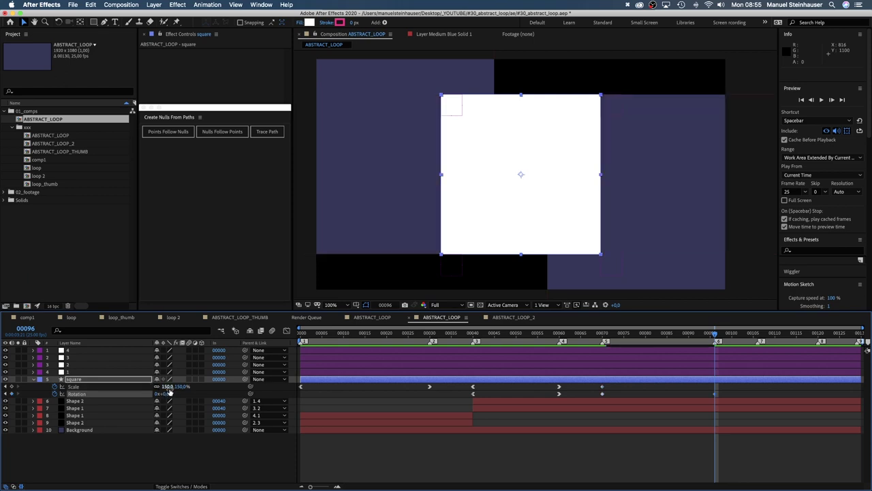
type("-50")
key("Return")
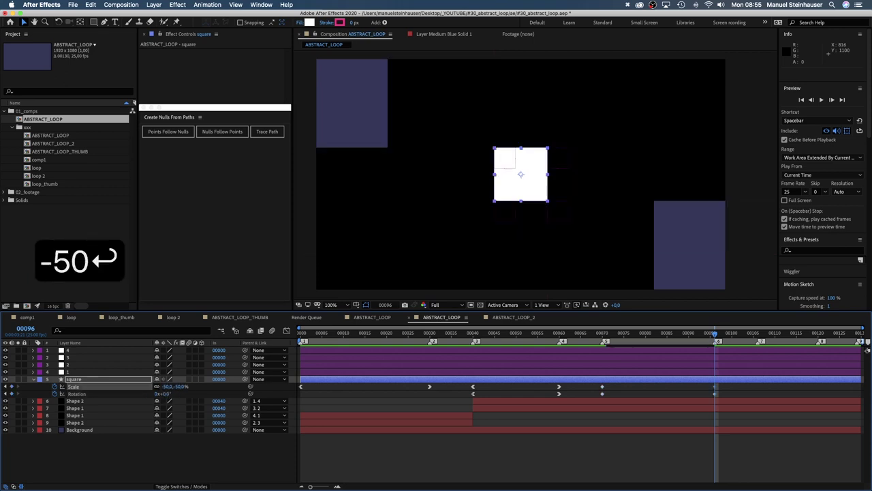
Split the Shape 1 and Shape 2 layers starting at frame 40 again at frame 70, and stack the two new parts together on top.
left_click_drag(715, 335, 603, 333)
left_click(75, 401)
left_click(72, 408, "shift")
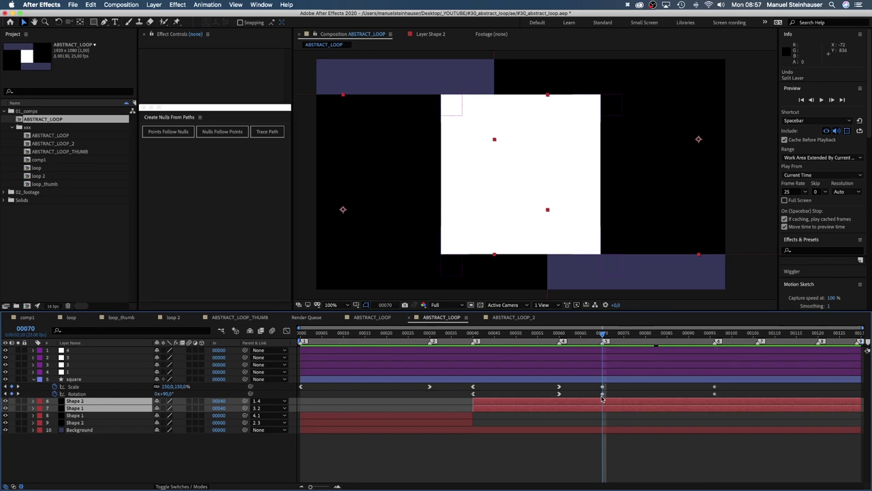
key("shift+super+d")
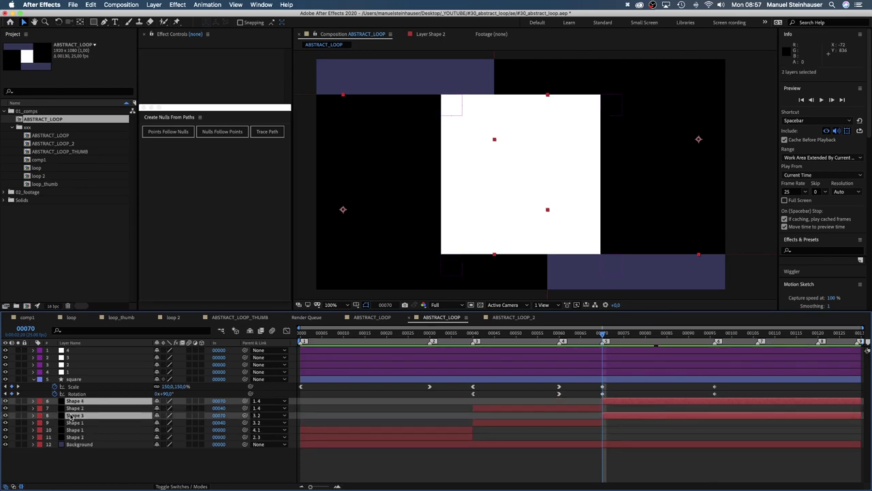
left_click_drag(71, 416, 73, 407)
left_click(73, 416)
left_click(73, 409)
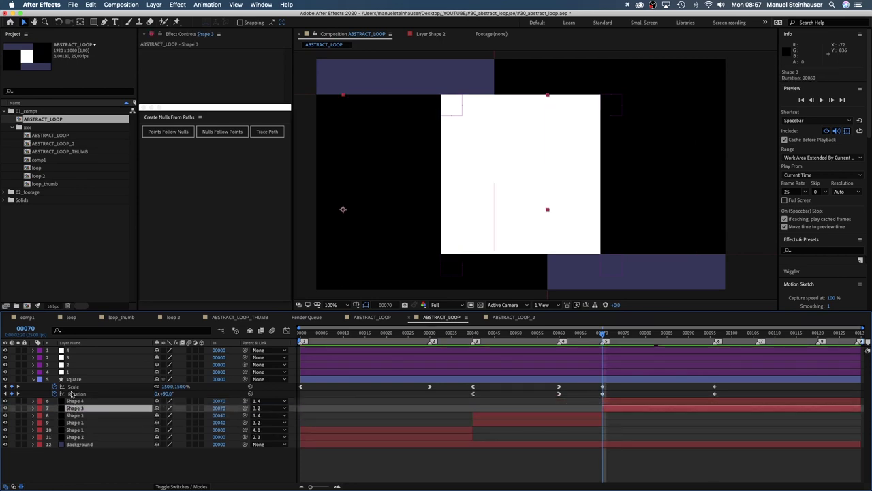
Rename the new Shape 3 layer as Shape 1 and the new Shape 4 layer as Shape 2.
key("Return")
key("BackSpace")
type("1")
key("Return")
left_click(90, 402)
key("Return")
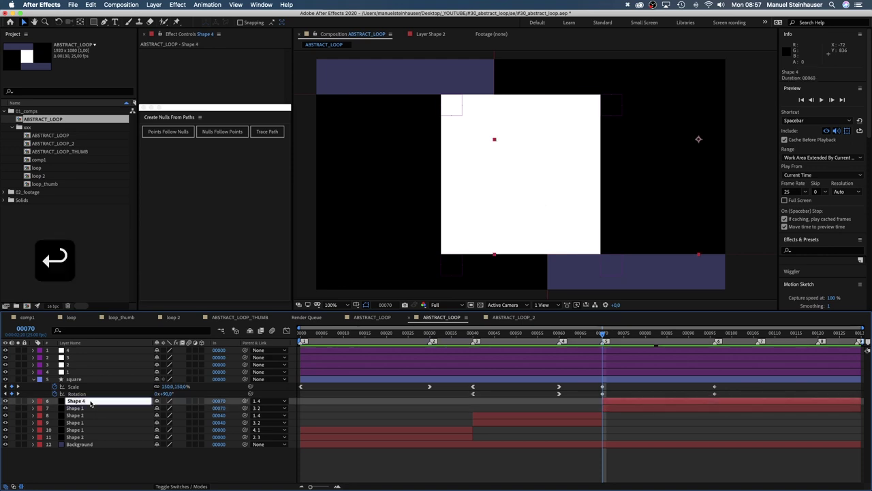
key("BackSpace")
type("2")
key("Return")
Parent the Shape 1 layer starting at frame 70 to null 1 and the matching Shape 2 layer to null 3.
left_click(204, 408)
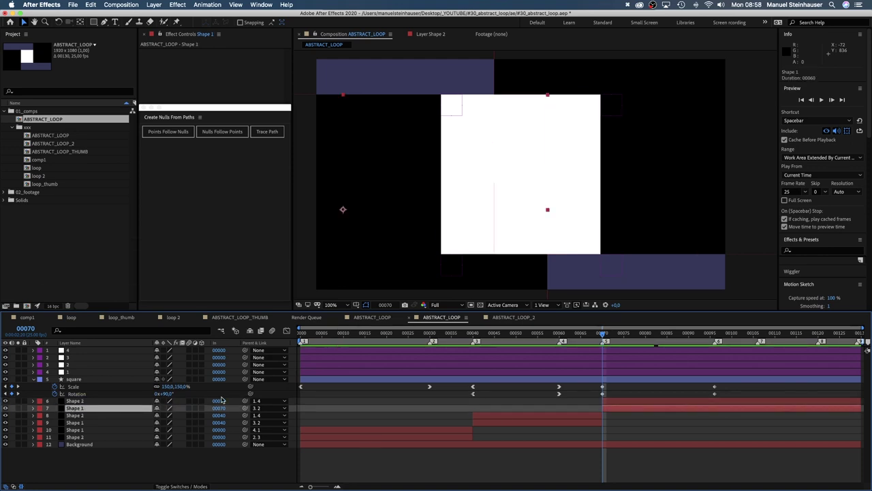
left_click_drag(218, 408, 86, 371)
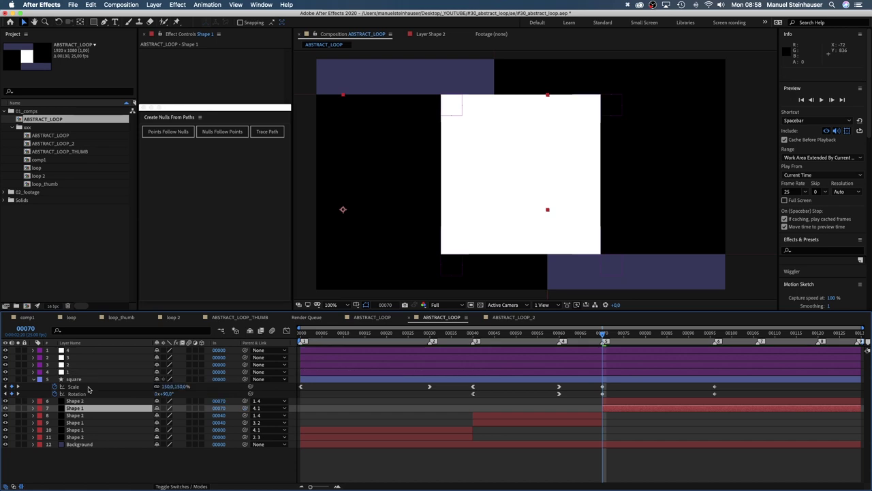
left_click(85, 402)
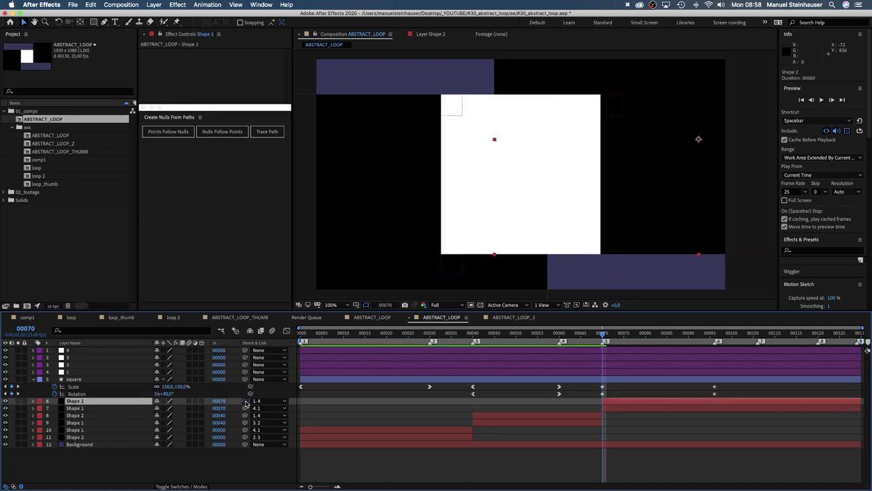
left_click_drag(246, 403, 98, 358)
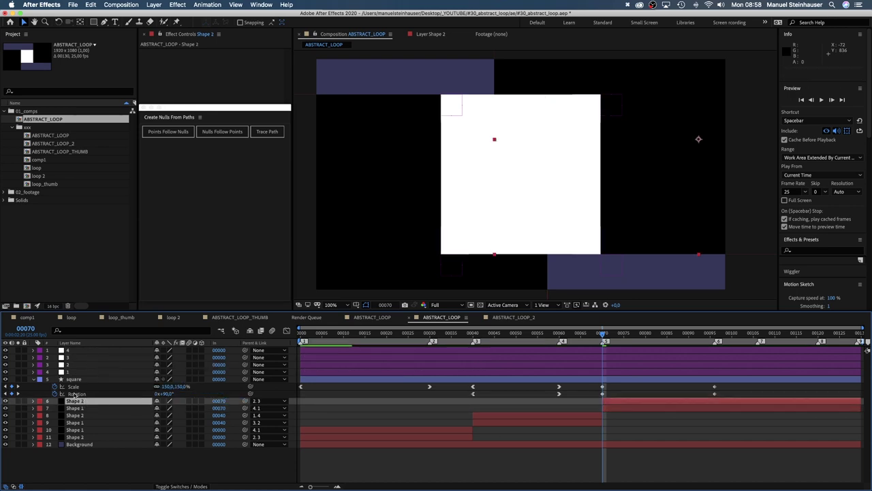
Add position keyframes at frame 70 to the Shape 1 and Shape 2 layers that start there.
left_click(77, 409, "shift")
key("p")
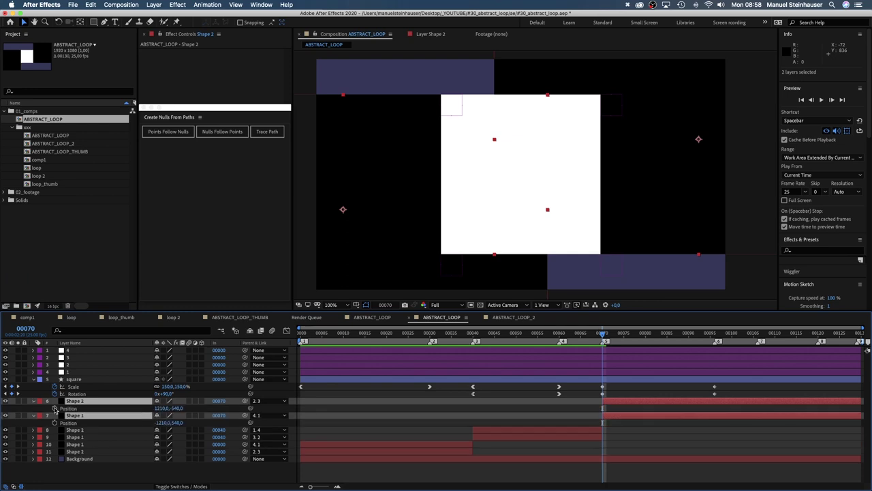
left_click(56, 422)
At frame 96, move Shape 2 horizontally to about -961, -540 and Shape 1 to about 958, 540, on opposite sides of the square.
left_click_drag(603, 334, 715, 334)
left_click(37, 412)
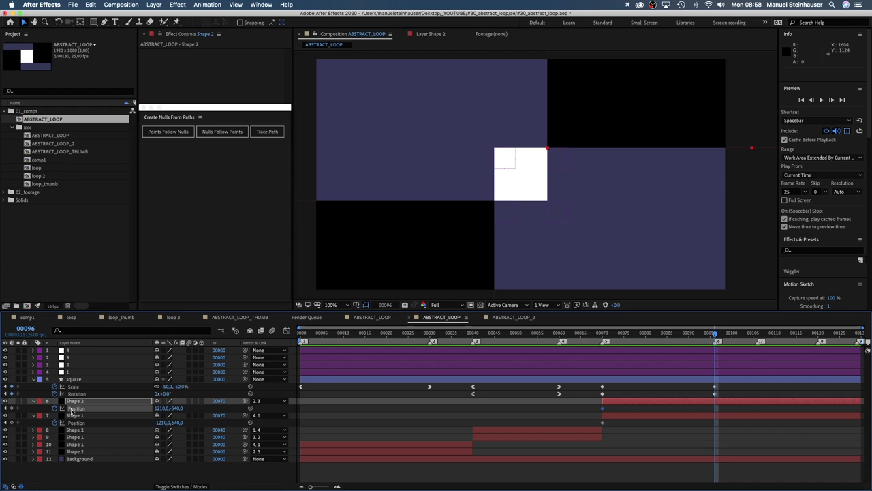
left_click_drag(159, 410, 146, 410)
left_click_drag(617, 111, 251, 122)
left_click_drag(382, 243, 723, 237)
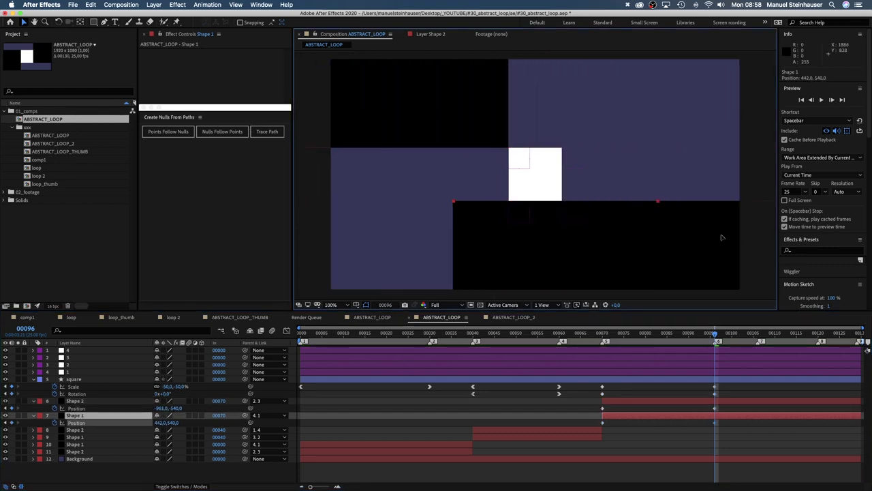
left_click_drag(471, 243, 579, 242)
Nudge both shapes into exact alignment with the square's corners at frame 96, with Shape 1 at 960, 540 and Shape 2 at -960, -540.
left_click(331, 305)
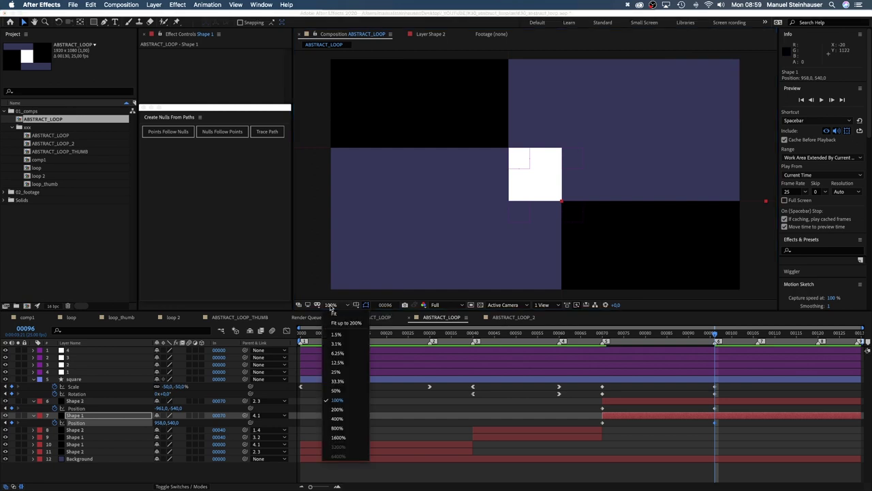
left_click(337, 427)
key("space")
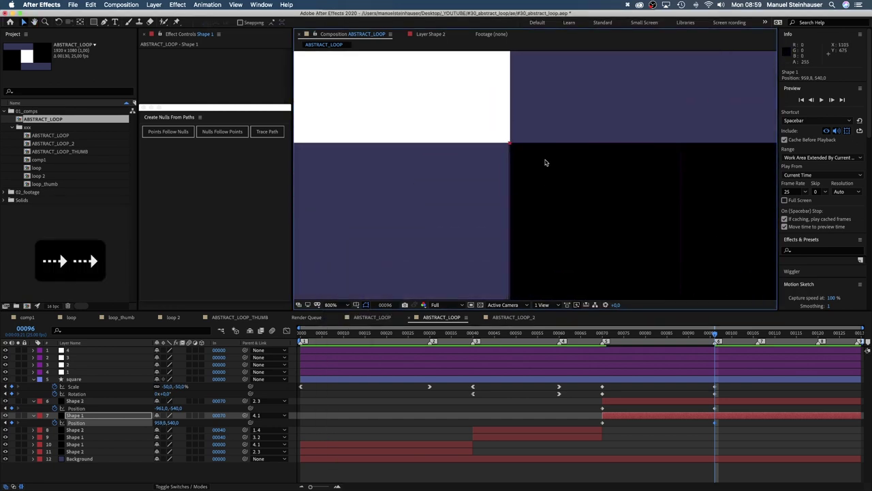
left_click_drag(547, 164, 647, 337)
left_click(447, 156)
key("Right")
left_click(672, 384)
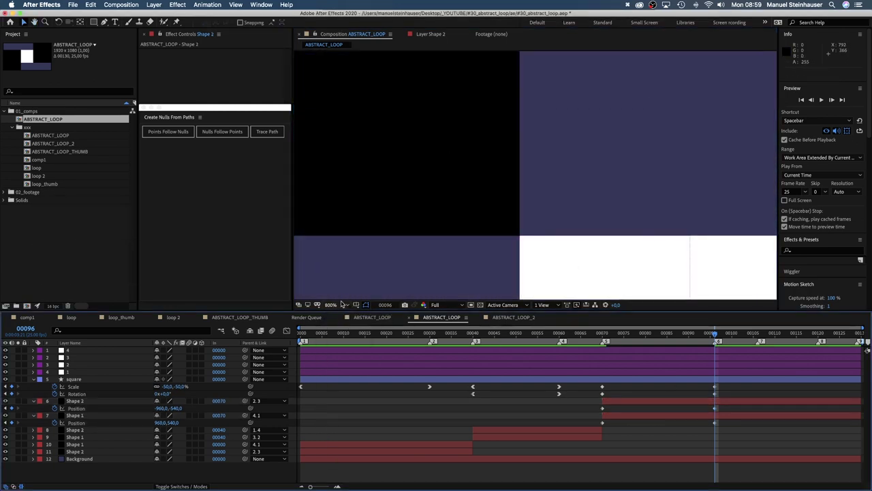
left_click(336, 305)
left_click(337, 400)
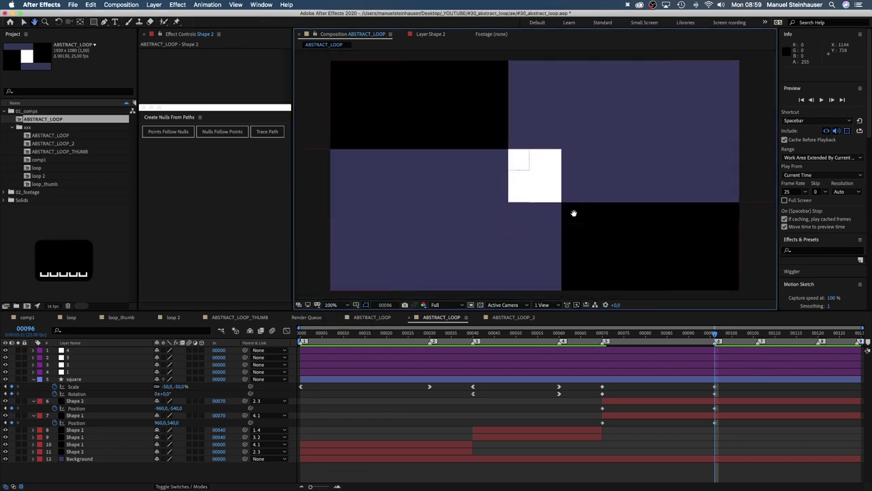
Ease the square's rotation keyframes at frames 70 and 96 in the speed graph with long influence handles at both ends.
left_click_drag(714, 335, 618, 424)
left_click(287, 331)
scroll(565, 362, "up", 5)
left_click_drag(514, 310, 514, 157)
left_click_drag(459, 439, 487, 431)
left_click_drag(670, 439, 603, 430)
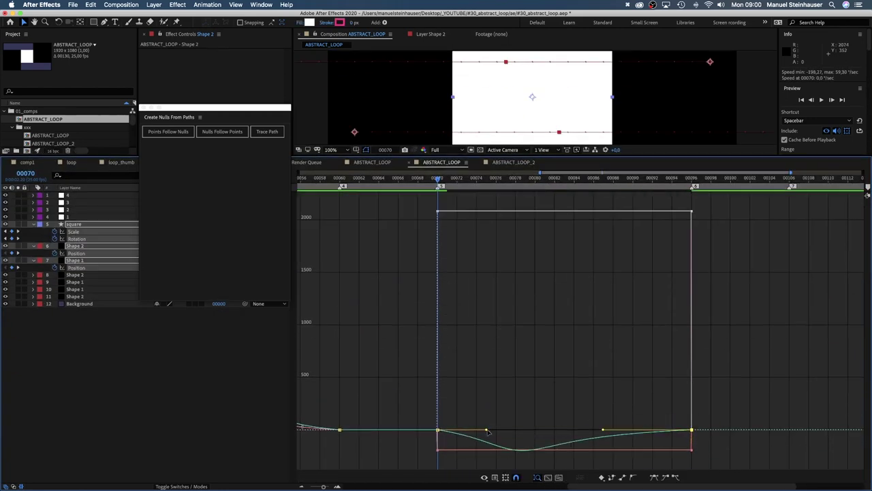
left_click_drag(487, 429, 528, 430)
Ease the square's scale and both shapes' position keyframes between frames 70 and 96 in the speed graph.
left_click(477, 440)
left_click_drag(458, 440, 477, 421)
left_click_drag(671, 441, 635, 420)
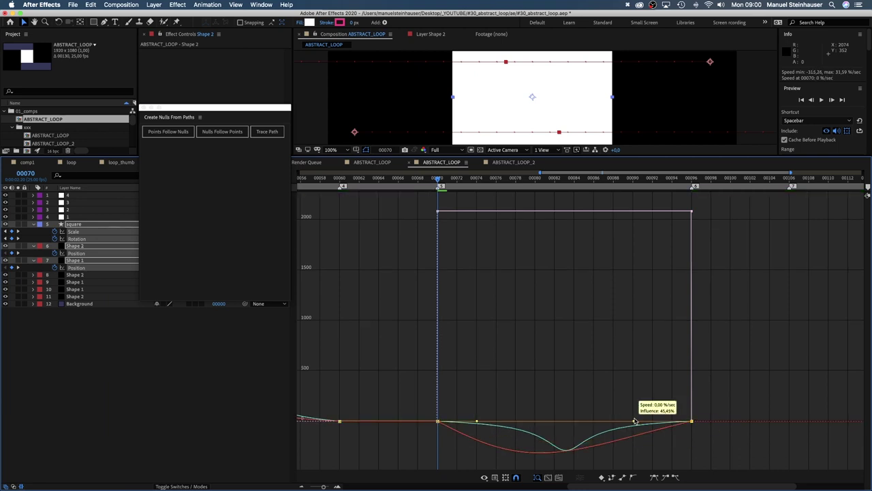
left_click_drag(477, 419, 524, 418)
left_click_drag(633, 408, 611, 407)
left_click_drag(461, 214, 613, 409)
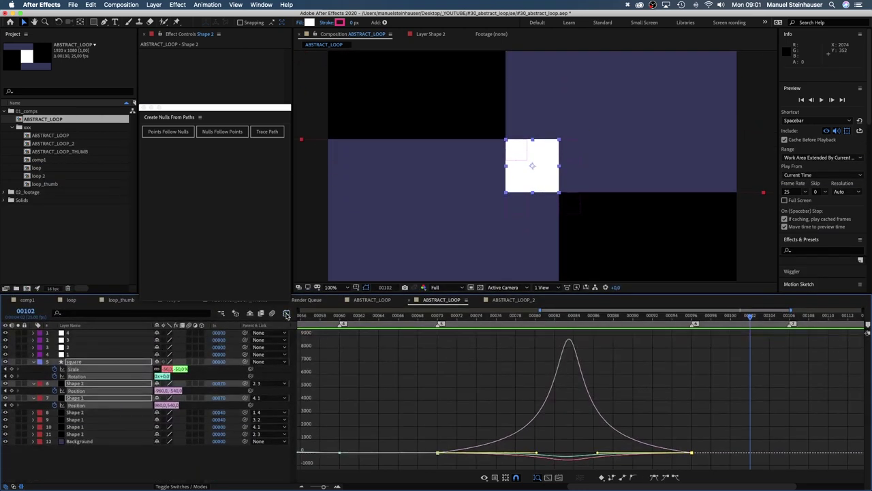
left_click(286, 313)
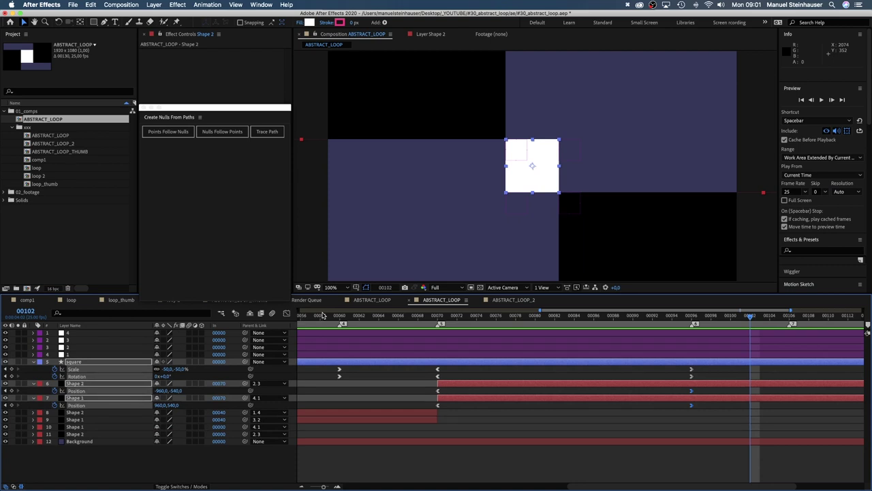
Preview the whole animation from frame 0.
key("Home")
key("semicolon")
key("space")
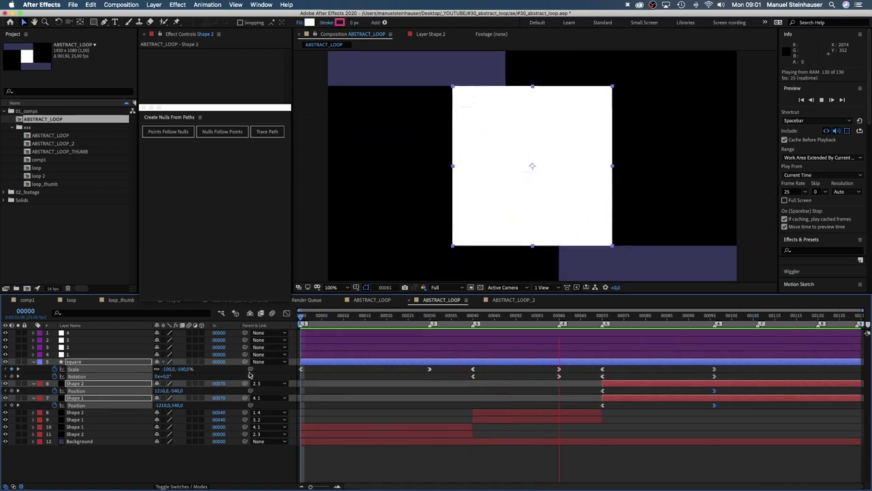
Add keyframes at frame 106 holding the square's scale and rotation and the positions of both upper shape layers.
left_click(758, 315)
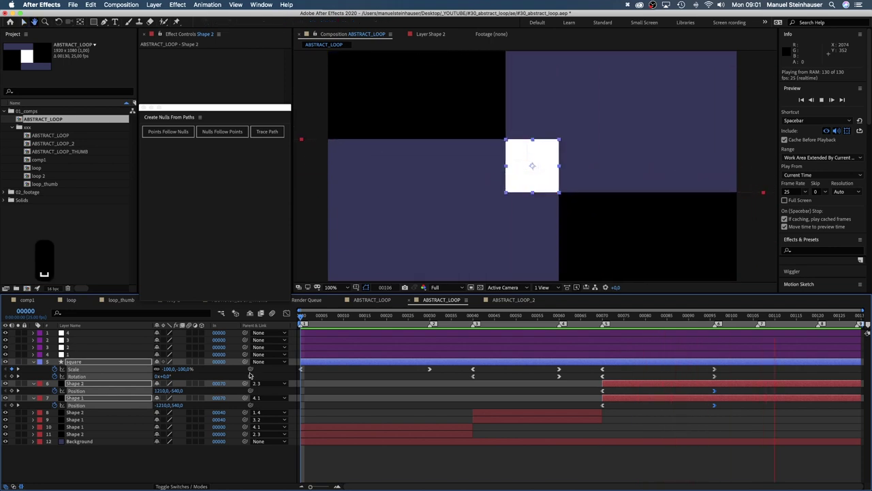
left_click_drag(12, 368, 15, 380)
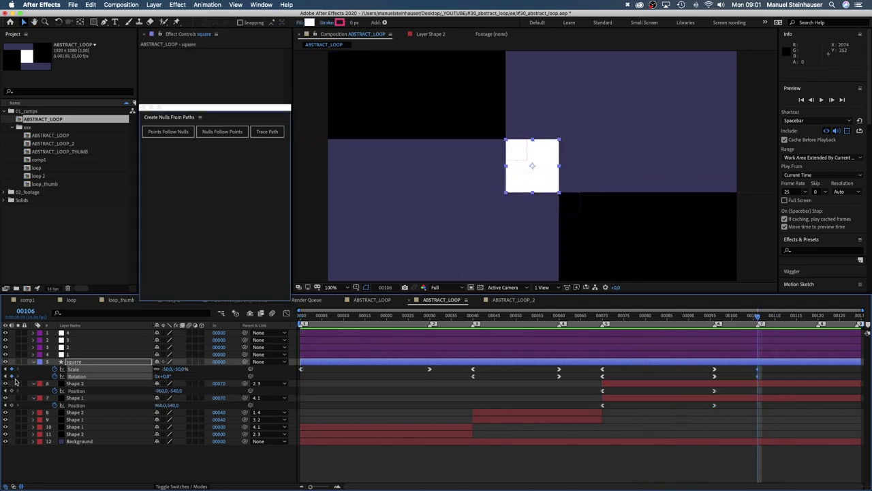
left_click(11, 391)
left_click(11, 405)
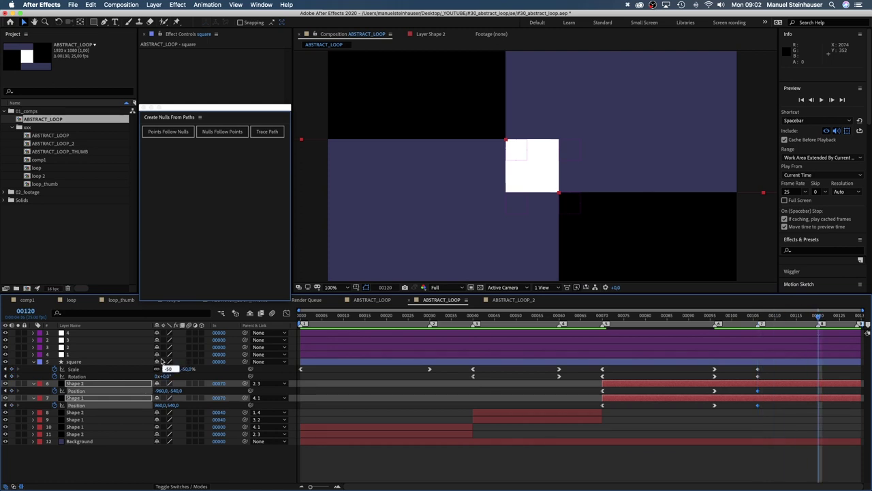
Set the square's scale to -100% and its rotation to -90° at frame 120.
type("--100")
key("Return")
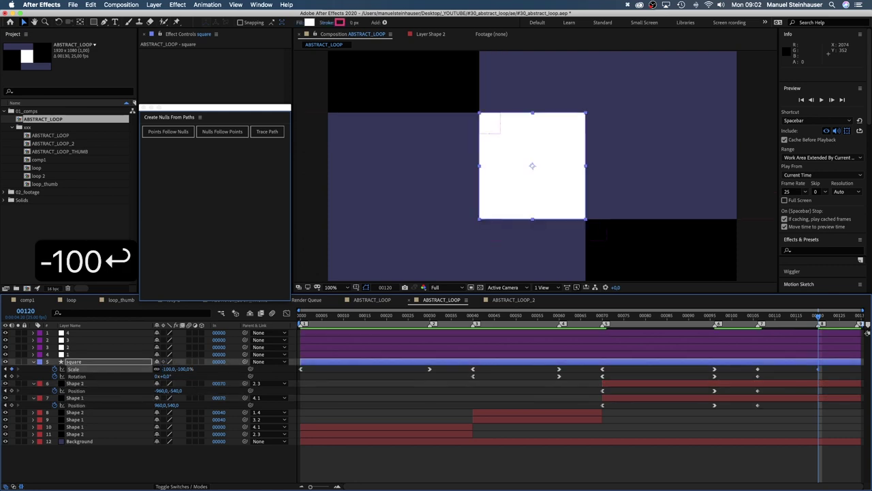
left_click(167, 376)
type("-9")
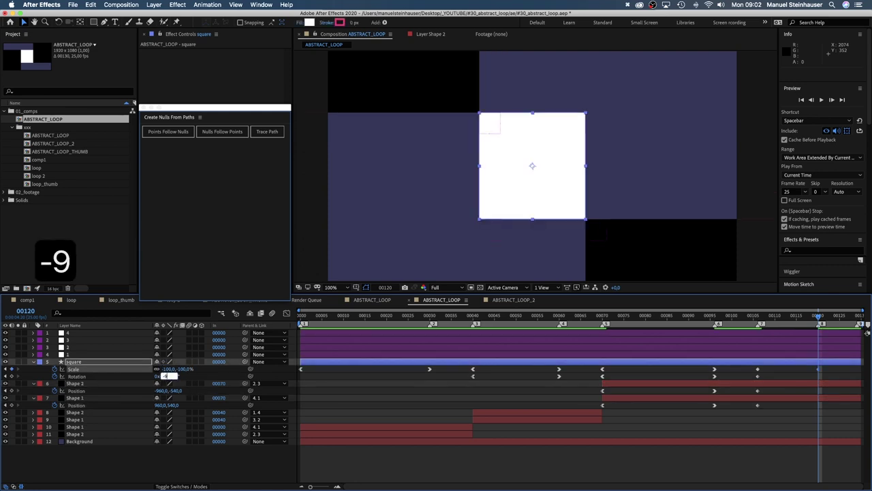
type("0")
key("Return")
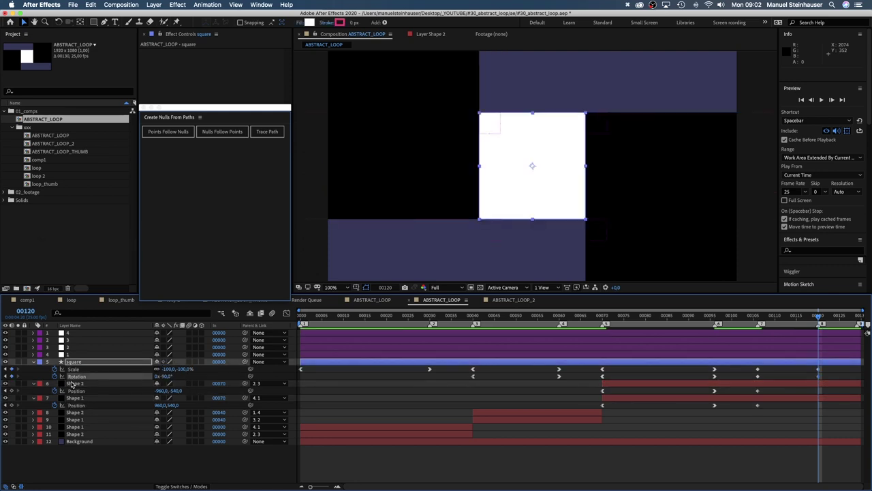
At frame 120, move the upper Shape 2 vertically to about y 36 and the upper Shape 1 to about y -42.
left_click(74, 384)
left_click_drag(405, 145, 413, 270)
left_click_drag(675, 198, 671, 75)
Nudge the upper Shape 2 into exact alignment with the square's corner at position -960, 40.
left_click(333, 288)
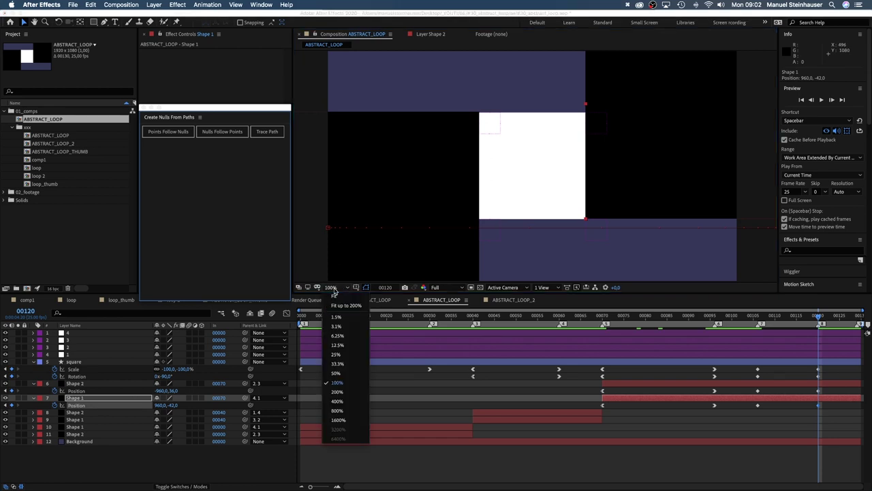
left_click(346, 400)
key("space")
left_click_drag(391, 147, 617, 325)
left_click(474, 192)
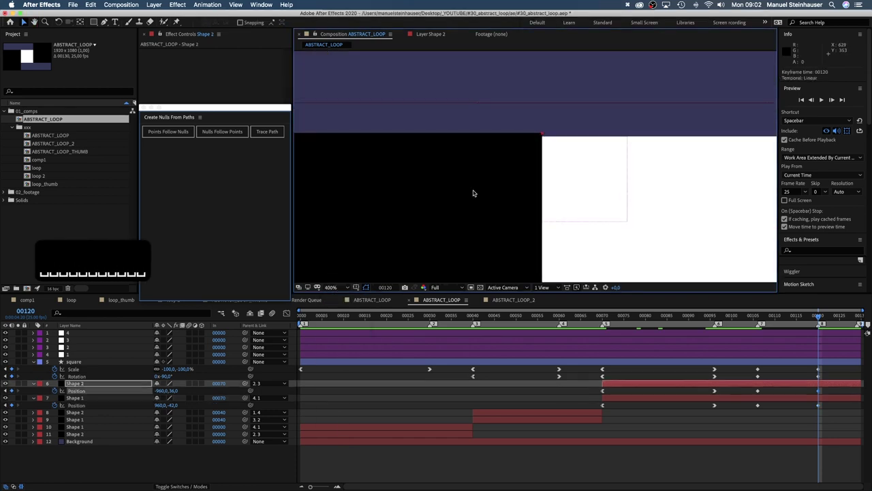
key("Down")
key("Down")
key("Down")
key("Down")
key("Down")
key("Down")
key("Down")
Nudge the upper Shape 1 into exact alignment with the opposite corner of the square at position 960, -40.
key("space")
left_click_drag(727, 236, 490, 55)
left_click_drag(743, 266, 573, 81)
left_click(625, 150)
key("Down")
key("Down")
key("Down")
key("Down")
key("space")
left_click_drag(375, 102, 604, 261)
left_click(330, 287)
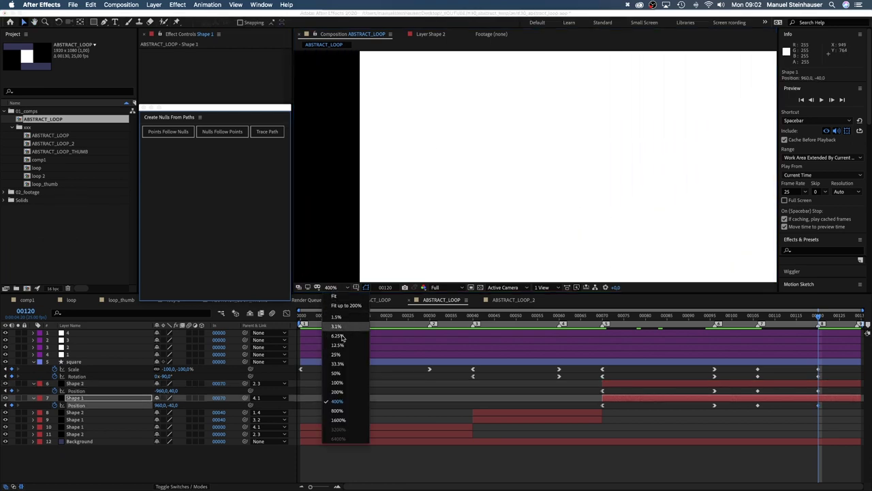
left_click(339, 383)
left_click_drag(552, 195, 521, 191)
Ease the square's scale between frames 106 and 120 in the speed graph, bringing the speed to zero at both ends.
left_click_drag(746, 366, 828, 415)
left_click(287, 313)
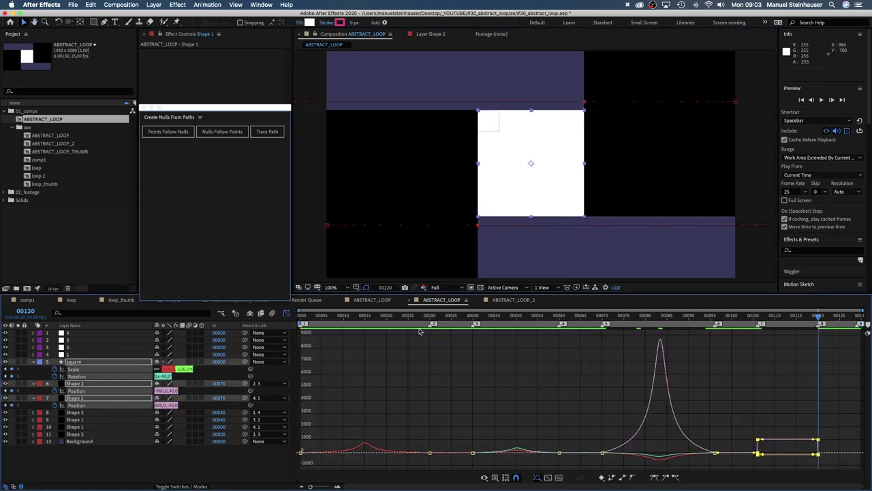
left_click_drag(311, 487, 328, 486)
left_click_drag(551, 294, 551, 160)
left_click_drag(486, 436, 507, 419)
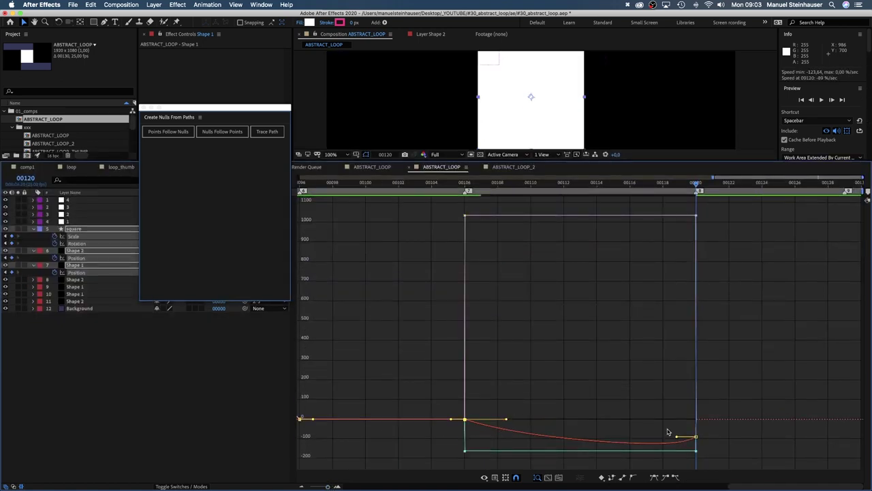
left_click_drag(677, 436, 638, 419)
left_click_drag(506, 419, 525, 418)
Ease the square's rotation between frames 106 and 120 with zero end speeds and longer influence on both sides.
left_click(464, 449)
left_click_drag(483, 447, 506, 415)
left_click_drag(677, 442, 651, 411)
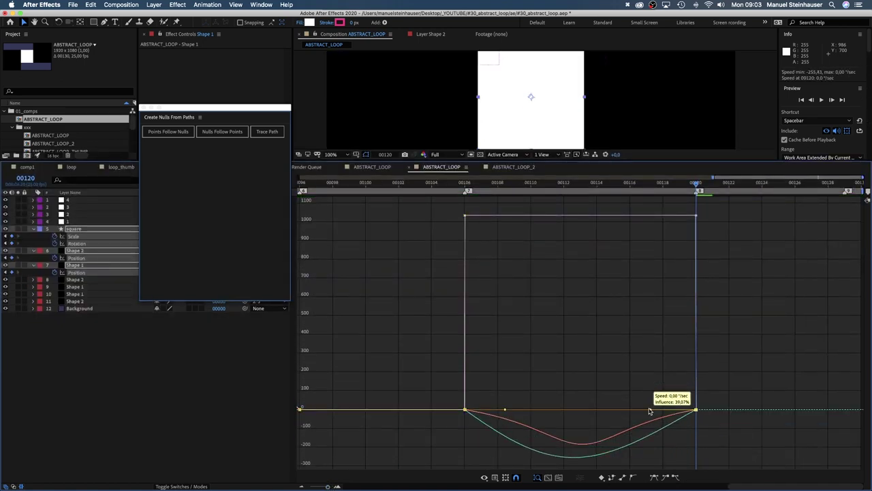
left_click_drag(506, 404, 547, 403)
left_click_drag(652, 395, 629, 395)
Ease the two upper shapes' positions between frames 106 and 120 into a steep central speed peak.
left_click(465, 383)
left_click_drag(484, 216, 568, 385)
left_click_drag(677, 353, 598, 424)
Return the timeline to the full-length layer bar view and preview the whole animation.
left_click(500, 184)
key("space")
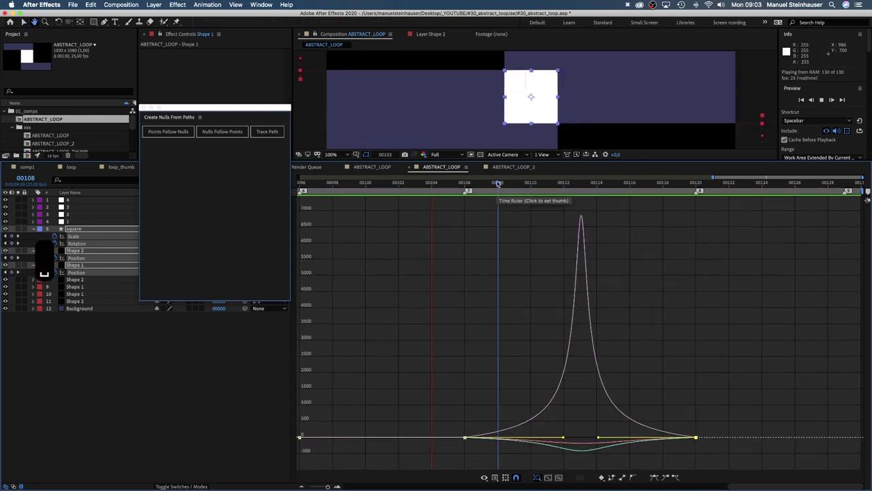
left_click_drag(516, 162, 518, 321)
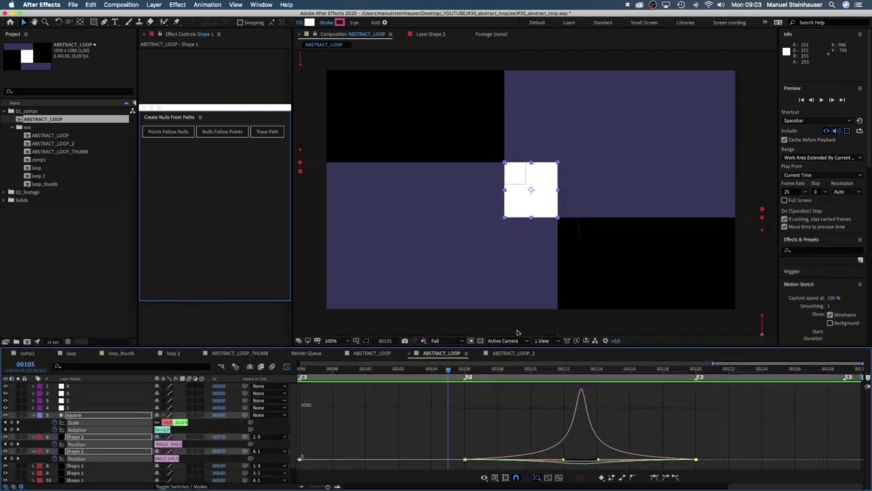
key("shift+F3")
left_click_drag(327, 486, 301, 485)
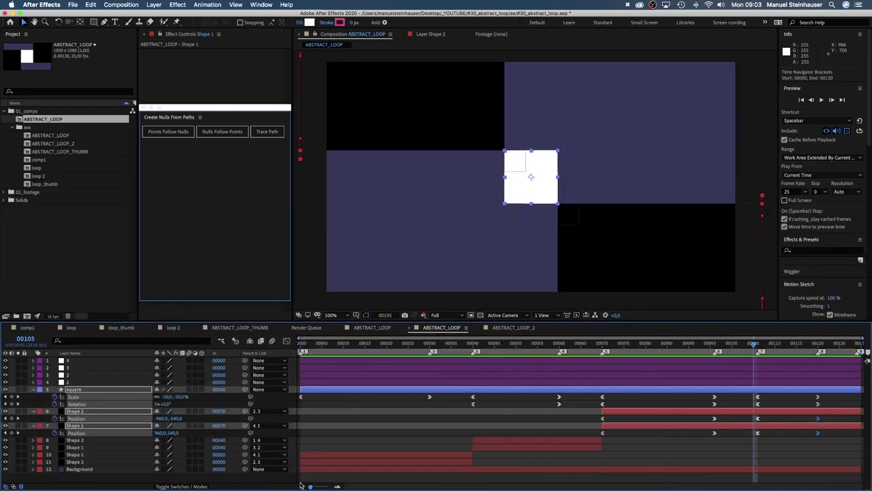
key("space")
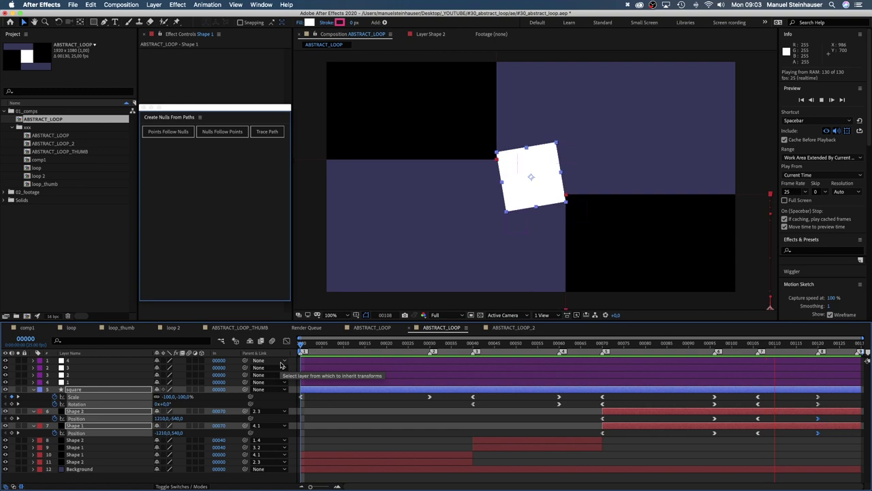
left_click(316, 393)
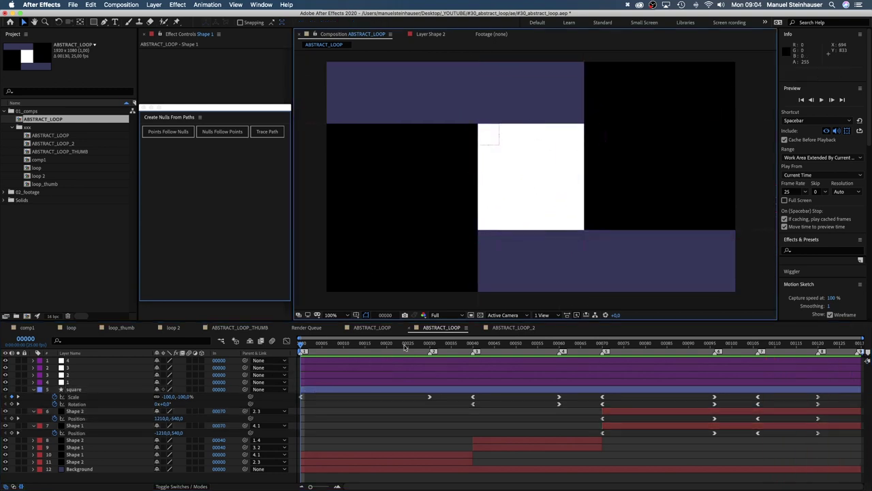
Toggle hold on the square's scale keyframe at frame 30, its scale and rotation keyframes at 60, and all animated properties' keyframes at 96.
left_click_drag(405, 347, 433, 349)
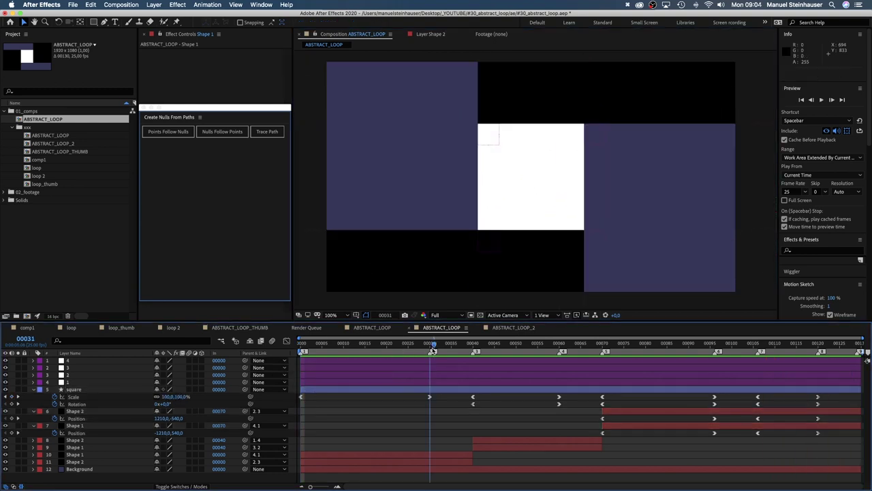
right_click(430, 398)
left_click(451, 450)
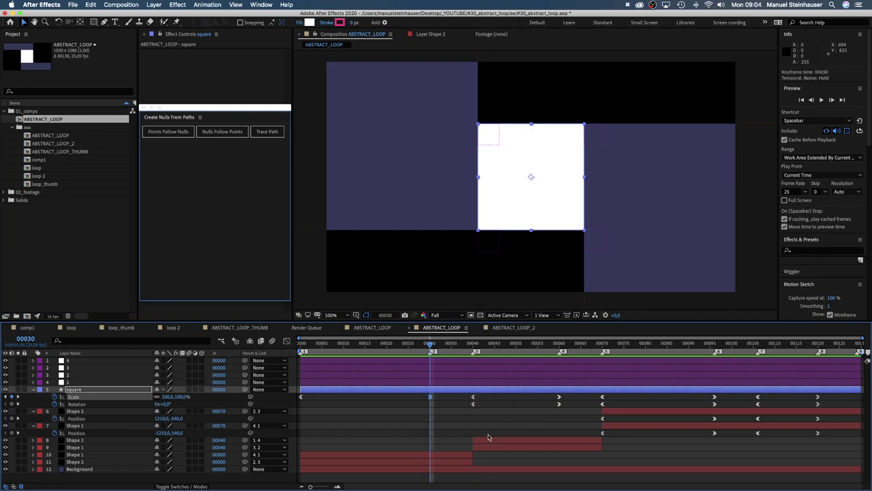
left_click_drag(552, 394, 564, 407)
right_click(559, 399)
left_click(581, 451)
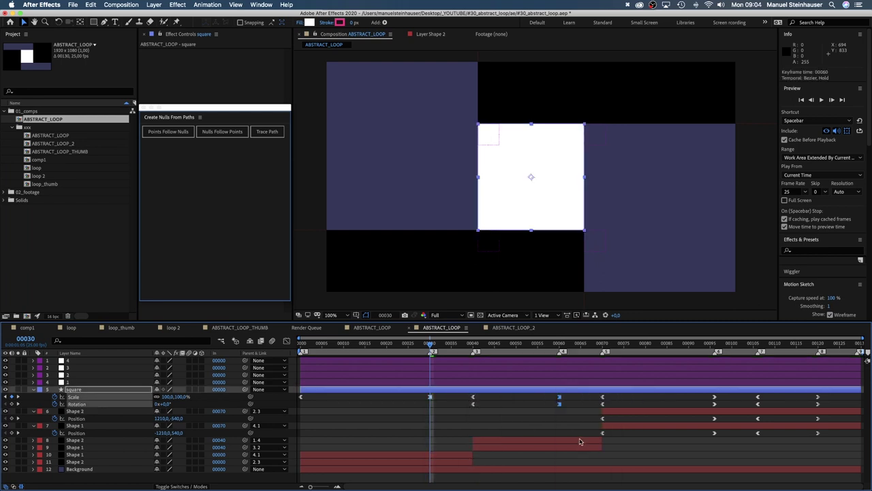
left_click_drag(710, 394, 720, 440)
right_click(714, 405)
left_click(734, 451)
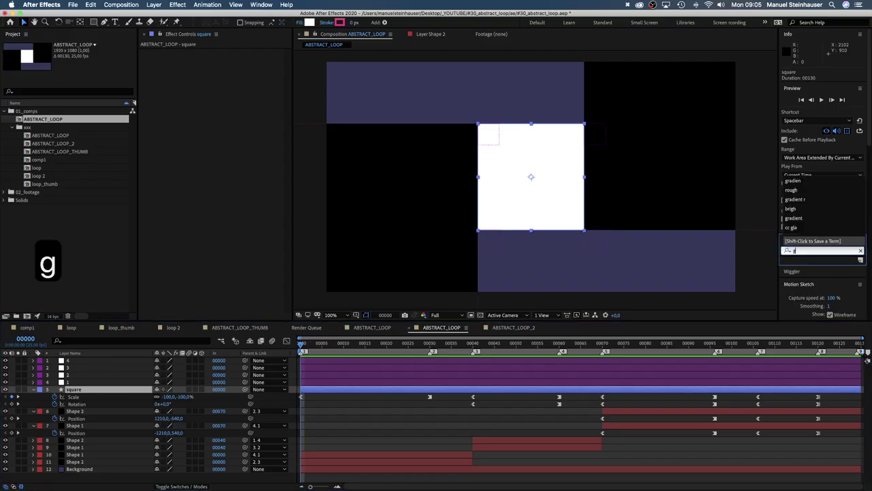
Apply Gradient Ramp to the square with a yellow start color and a pale pink FFE5F0 end color.
type("ient ramp")
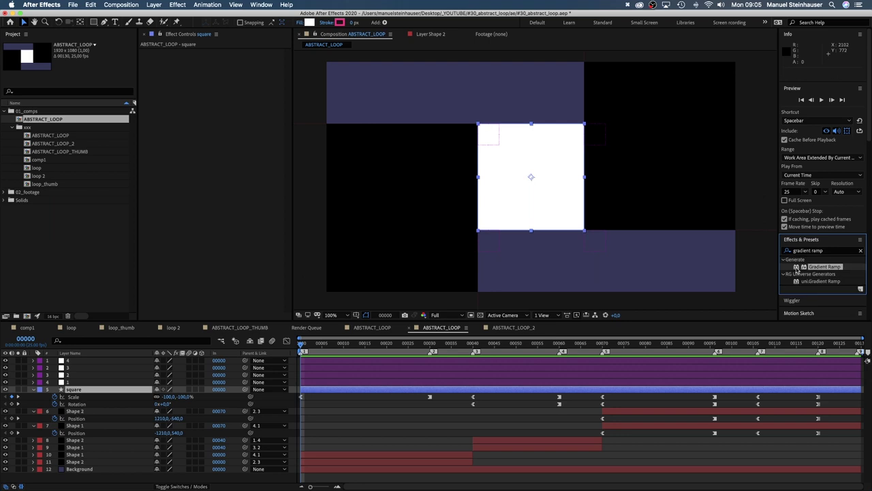
left_click_drag(797, 267, 202, 93)
left_click(228, 67)
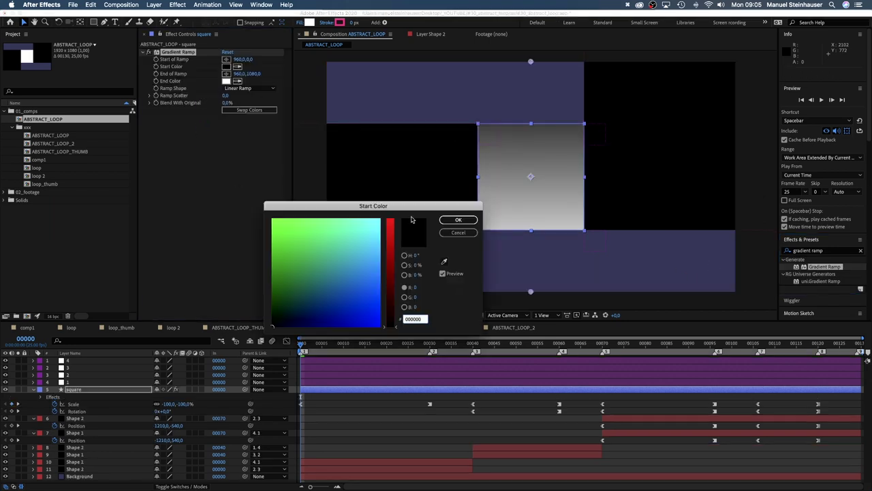
left_click(378, 225)
left_click_drag(390, 247, 392, 213)
left_click(308, 226)
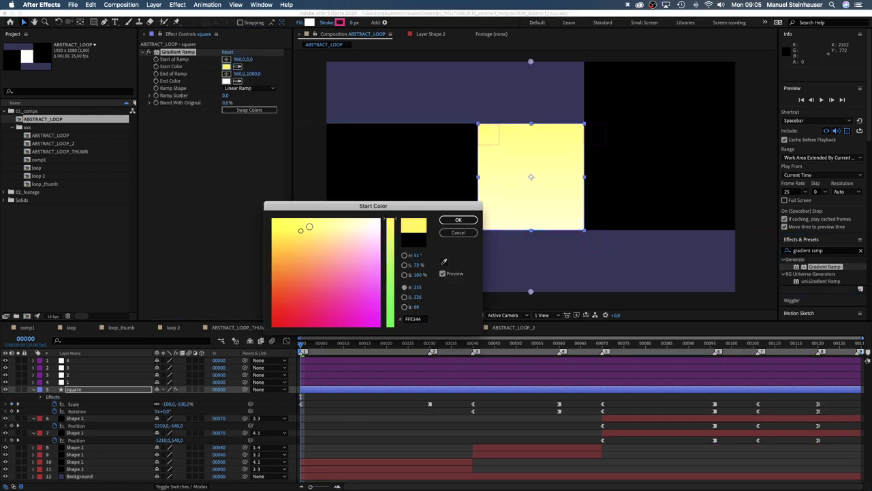
left_click(458, 220)
left_click(227, 81)
left_click(374, 228)
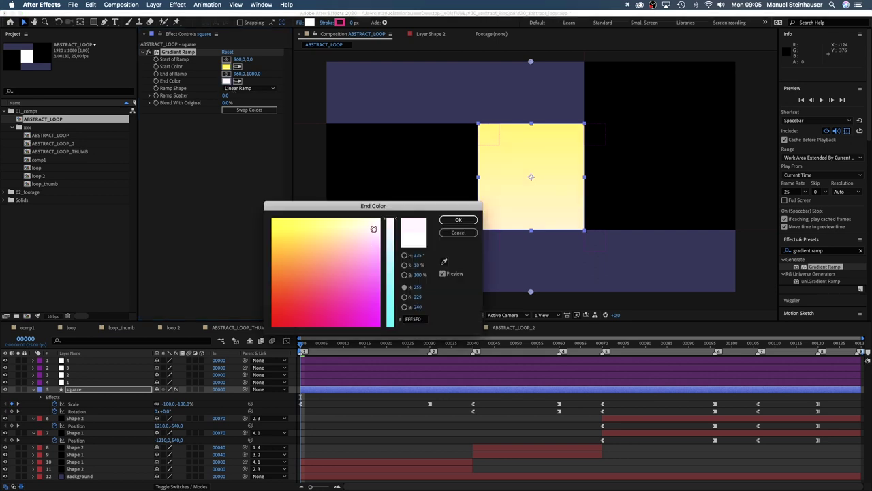
left_click(457, 222)
Apply Gradient Ramp to the Shape 1 layer starting at frame 0, with a pink start color and a salmon end color.
left_click(82, 462)
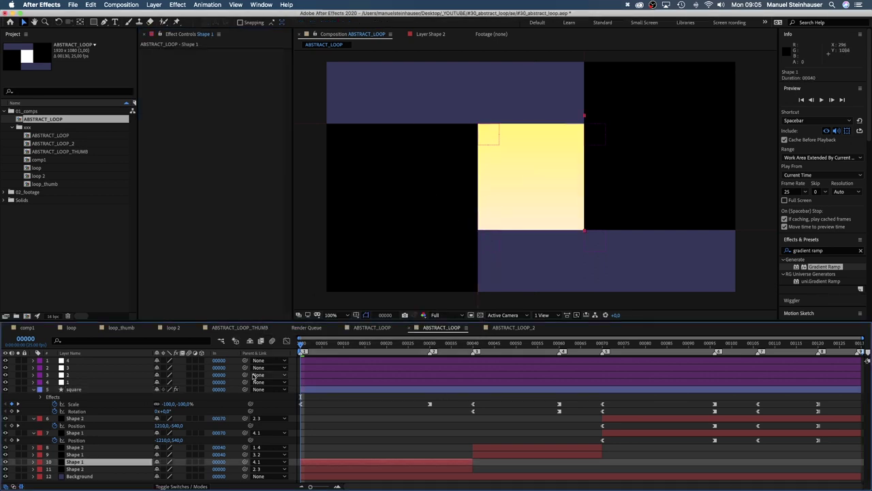
left_click_drag(825, 266, 246, 136)
left_click(226, 67)
left_click_drag(390, 239, 391, 218)
mouse_move(353, 293)
left_mouse_down()
mouse_move(292, 295)
mouse_move(302, 275)
mouse_move(328, 262)
left_mouse_up()
left_click(456, 222)
left_click(227, 82)
left_click(457, 220)
Make that shape's gradient diagonal by placing the ramp start at 1990, -194 and the ramp end at -102, 1210.
left_click(331, 315)
left_click(338, 391)
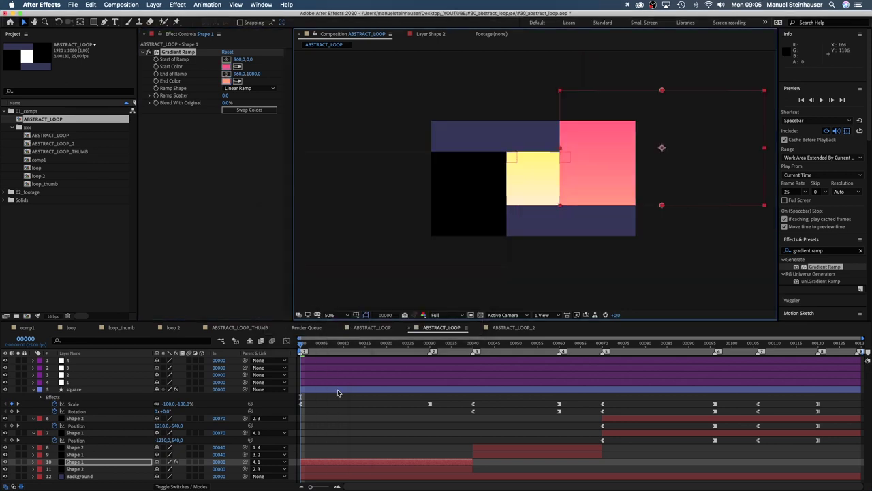
left_click(226, 59)
left_click(226, 73)
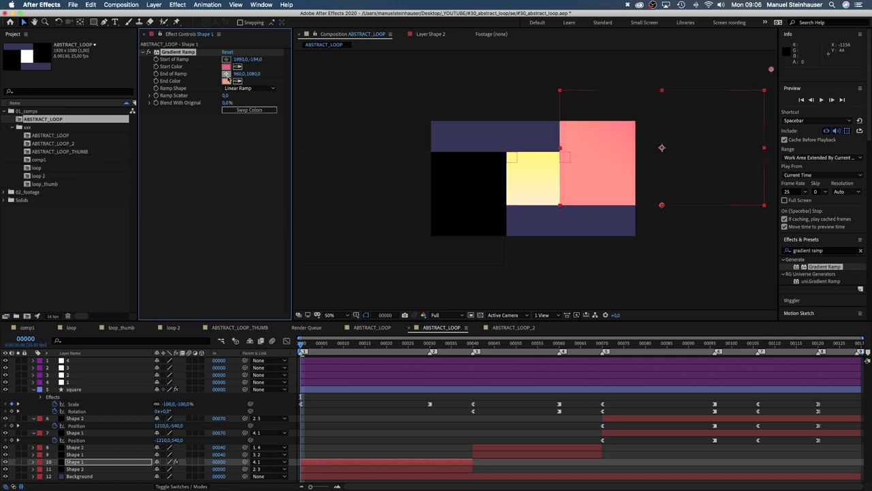
left_click(548, 220)
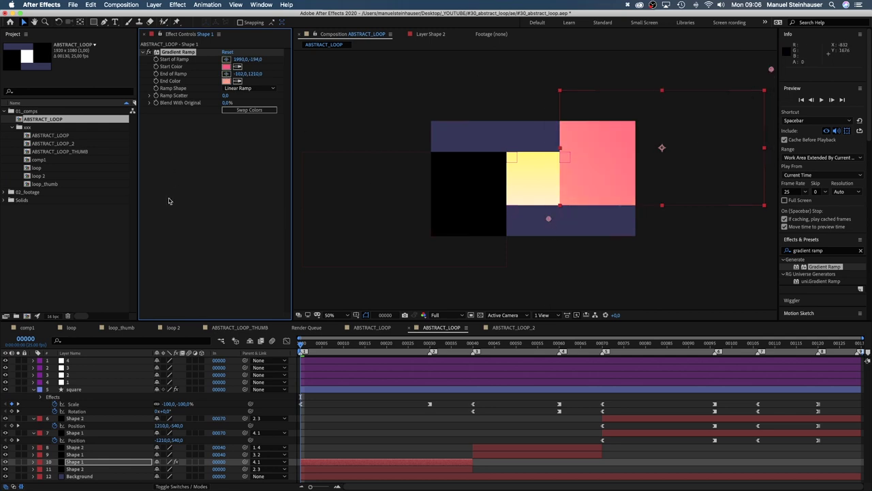
Copy the pink Gradient Ramp effect onto the five other Shape 1 and Shape 2 layers and collapse the layer properties.
key("super+c")
left_click(73, 470)
key("super+v")
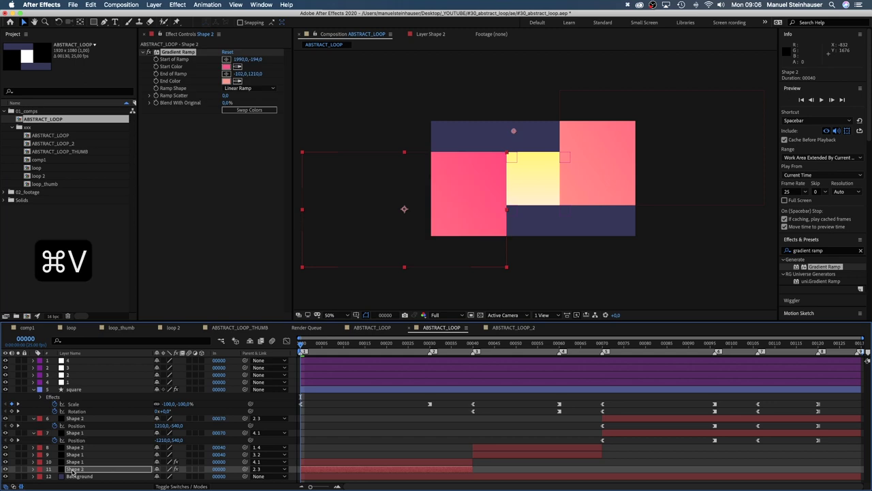
left_click(75, 455)
key("super+v")
left_click(75, 448)
key("super+v")
left_click(75, 434)
key("super+v")
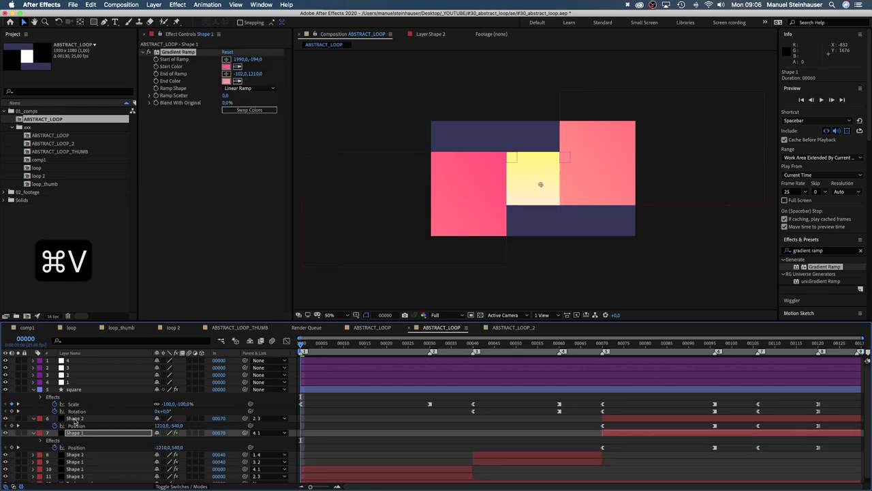
left_click(75, 419)
key("super+v")
left_click(33, 398)
Apply Gradient Ramp to the Background layer, running diagonally from -212, -176 to 2528, 1496.
left_click(81, 441)
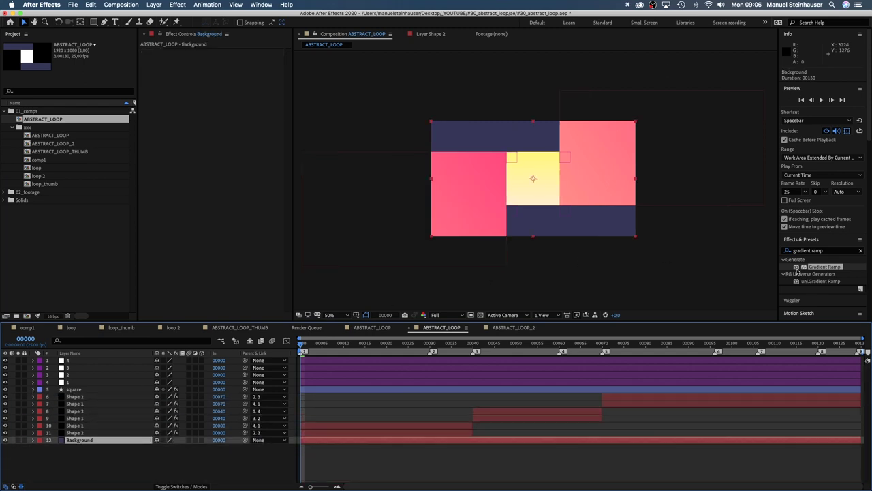
left_click_drag(797, 270, 242, 66)
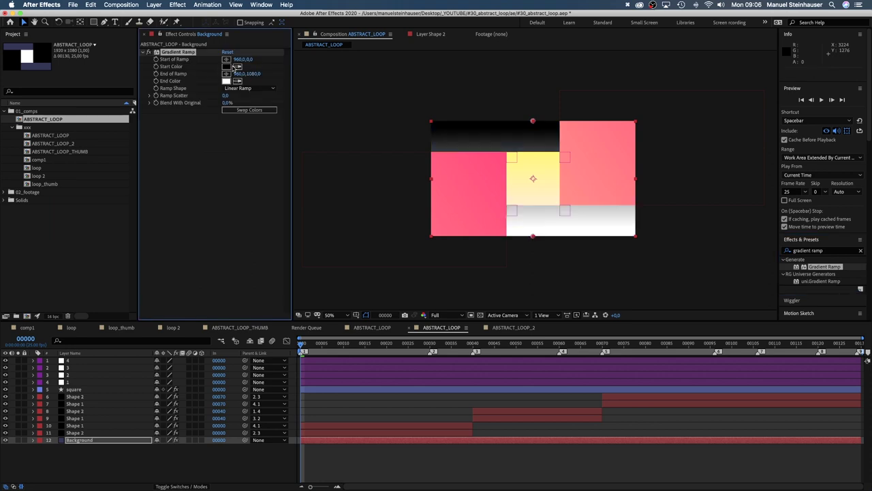
left_click(226, 59)
left_click(408, 102)
left_click(226, 74)
left_click(699, 280)
Set the Background gradient's start color to dark blue and its end color to bright cyan.
left_click(226, 67)
left_click_drag(327, 287, 320, 313)
left_click(458, 220)
left_click(228, 81)
left_click_drag(354, 246, 382, 235)
left_click(466, 221)
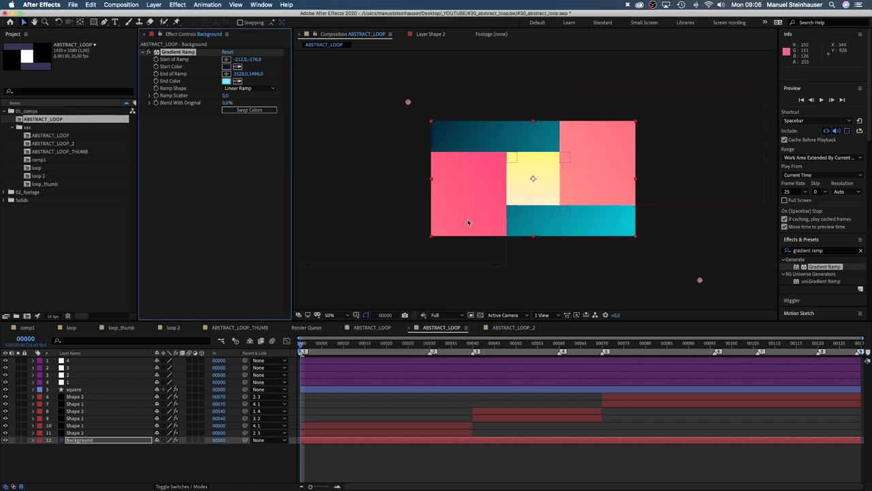
Apply a Drop Shadow effect to the square with distance 0 and softness 123.
left_click(72, 389)
left_click(820, 251)
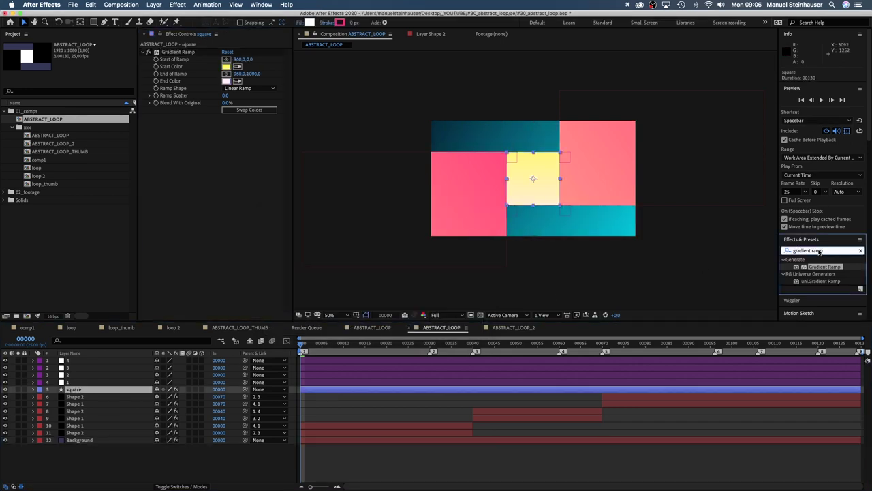
type("d")
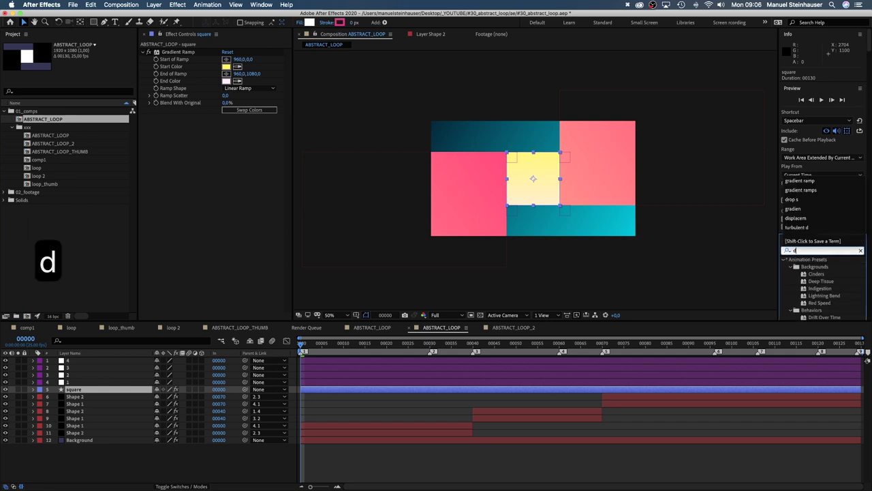
type("rop sha")
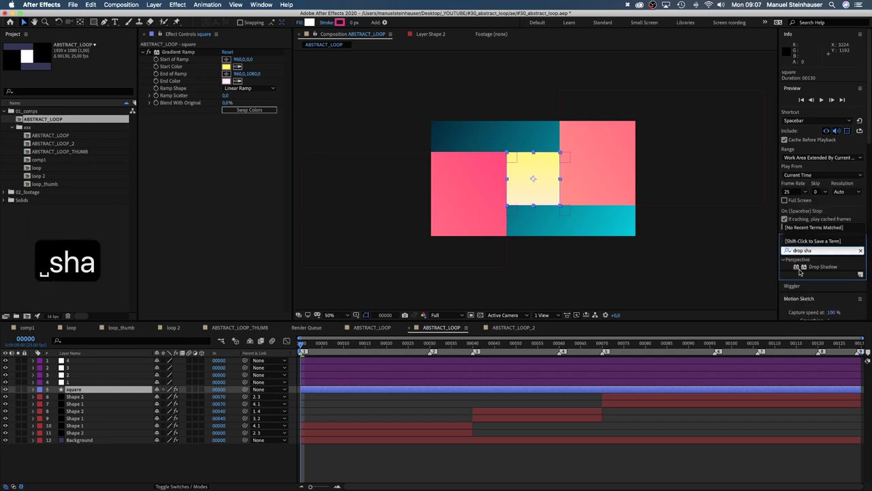
left_click_drag(800, 271, 649, 277)
left_click_drag(183, 192, 183, 192)
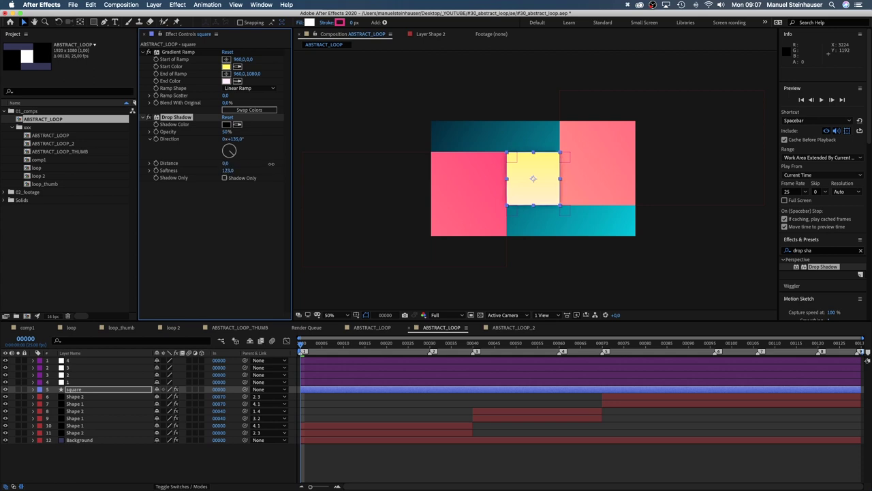
Set the square's shadow color to dark blue 00234A and raise the shadow softness to 262.
left_click(225, 125)
left_click_drag(367, 288, 302, 308)
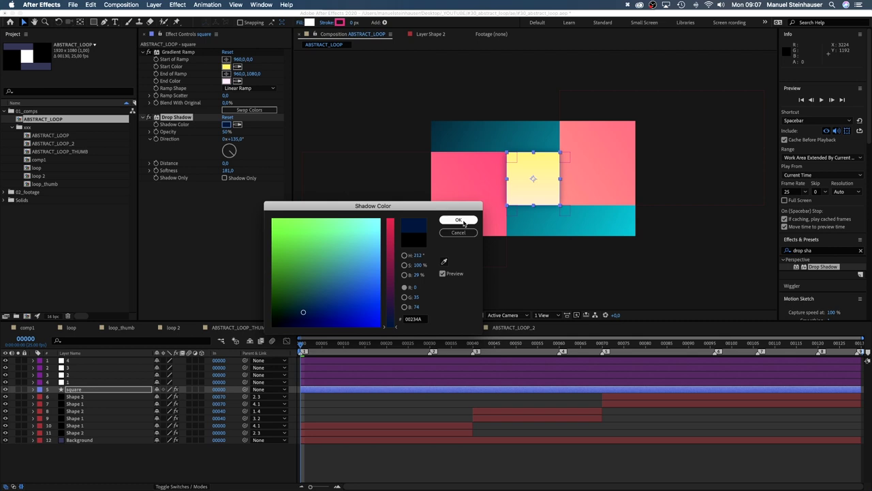
left_click(459, 220)
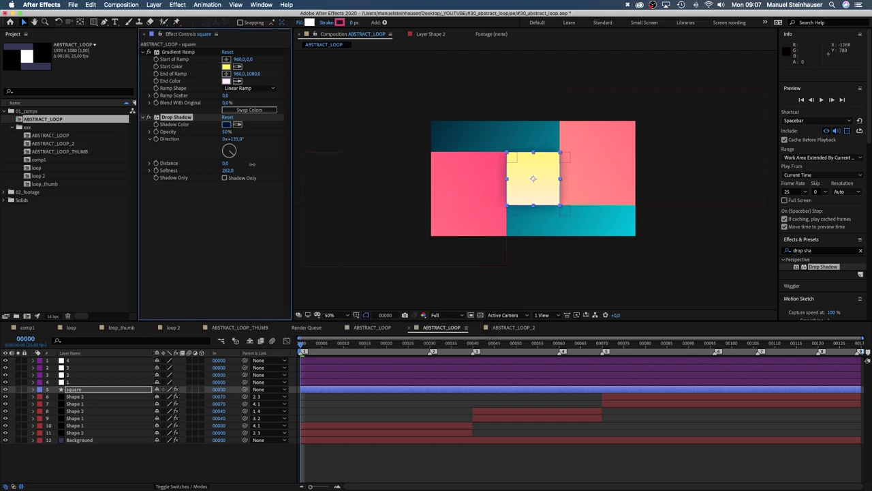
Preview the colored loop animation at 100% magnification with nothing selected.
left_click(246, 469)
left_click(331, 315)
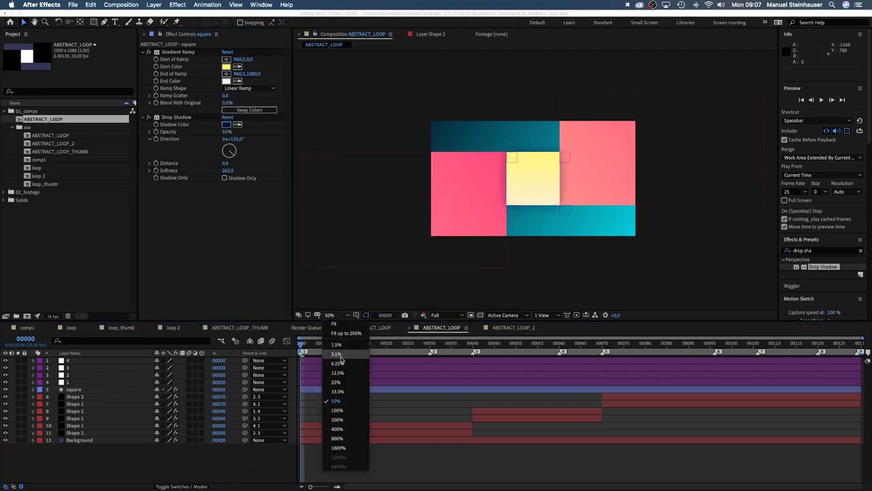
left_click(346, 415)
key("space")
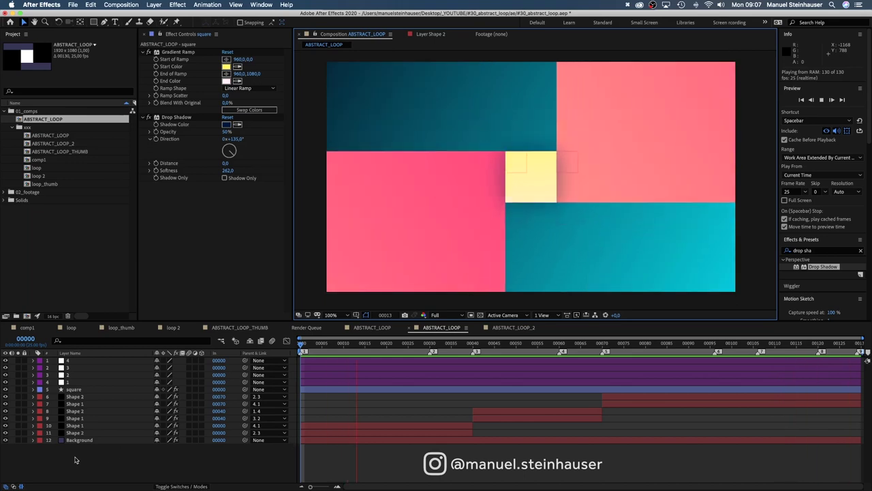
Select all twelve layers, from null 4 down to the Background.
left_click_drag(293, 448, 65, 357)
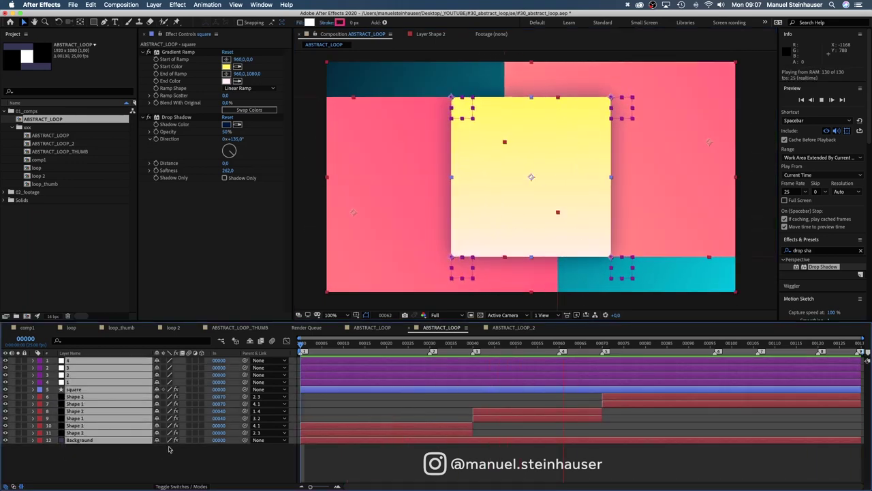